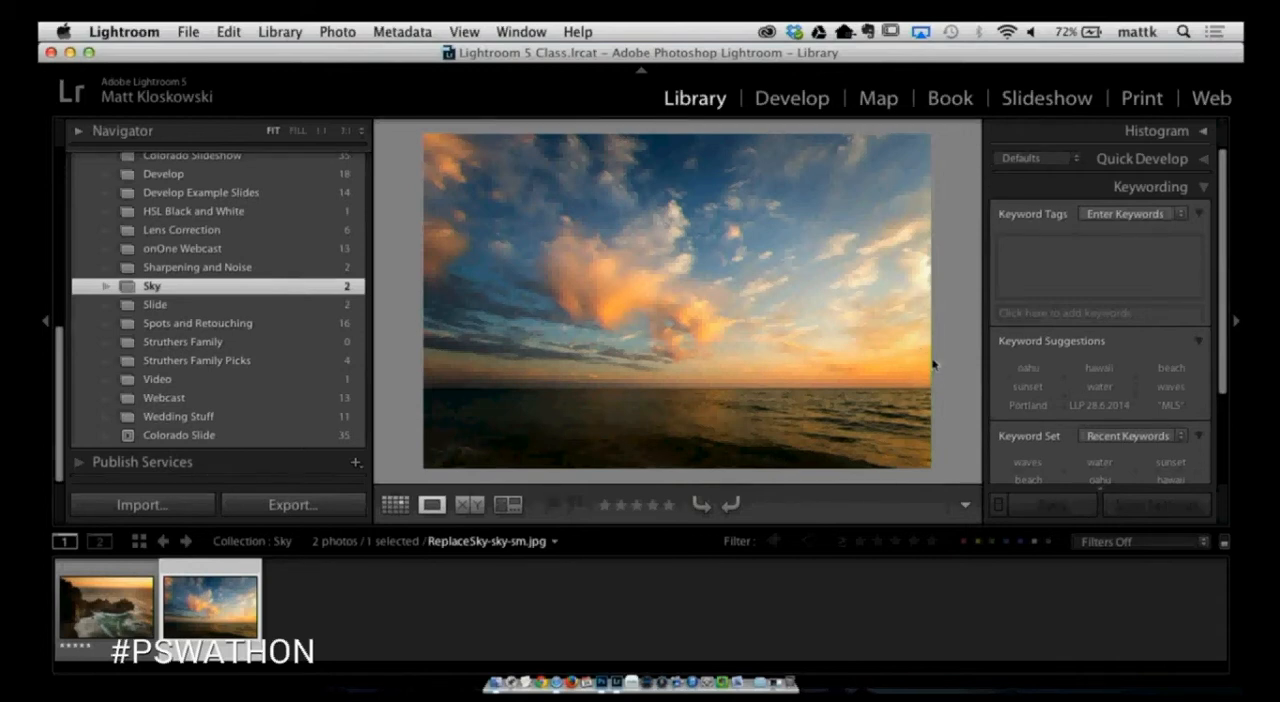
- Select both ReplaceSky photos in the Sky collection and open them together as layers in Photoshop
key("Left")
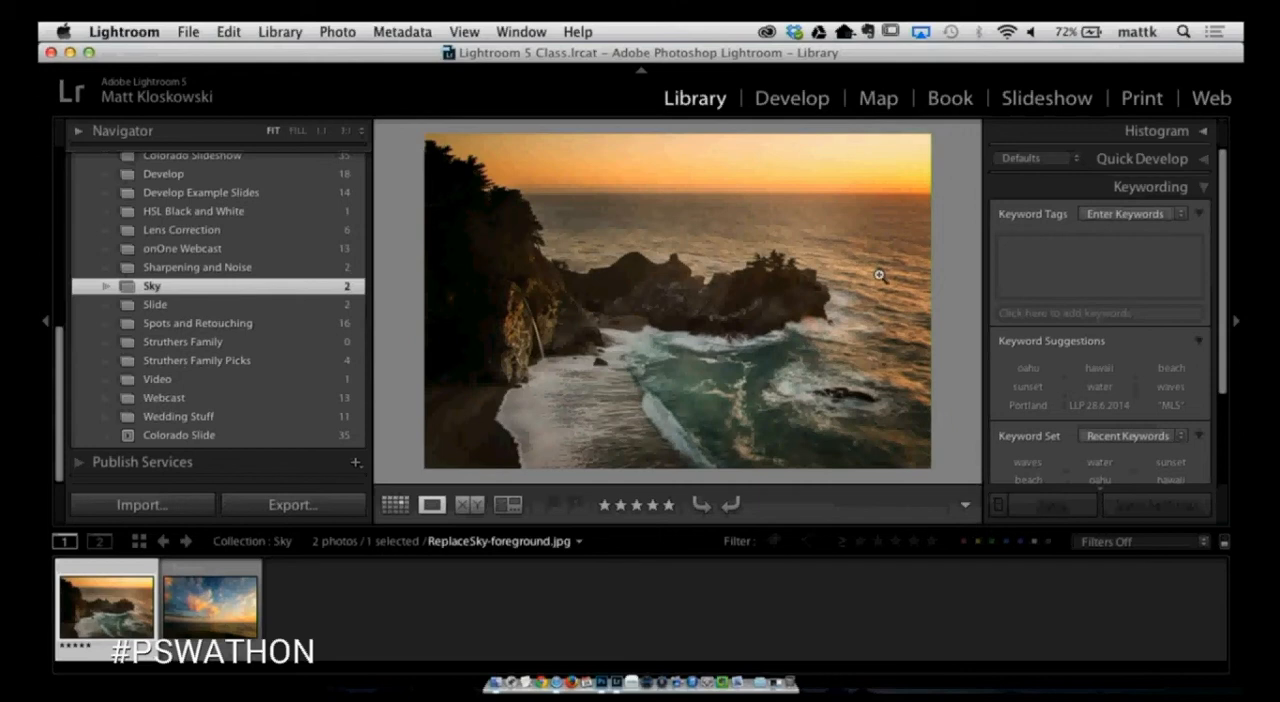
key("Right")
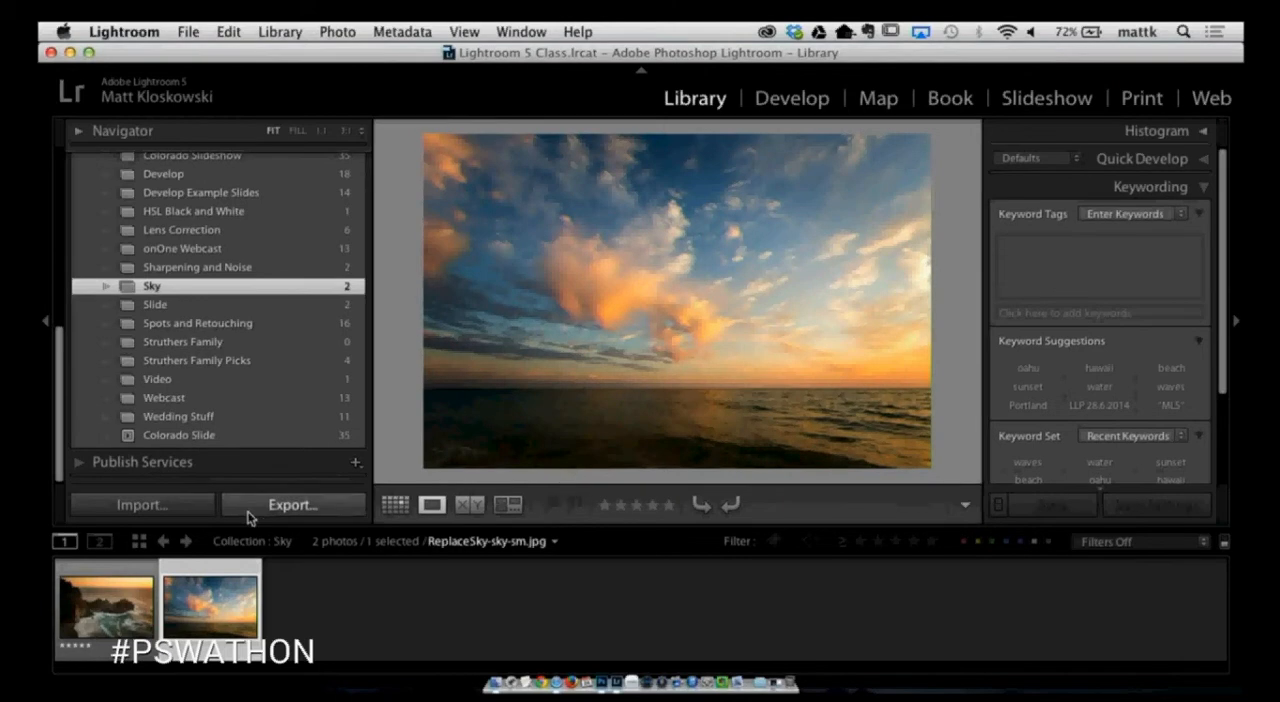
left_click(130, 610, "shift")
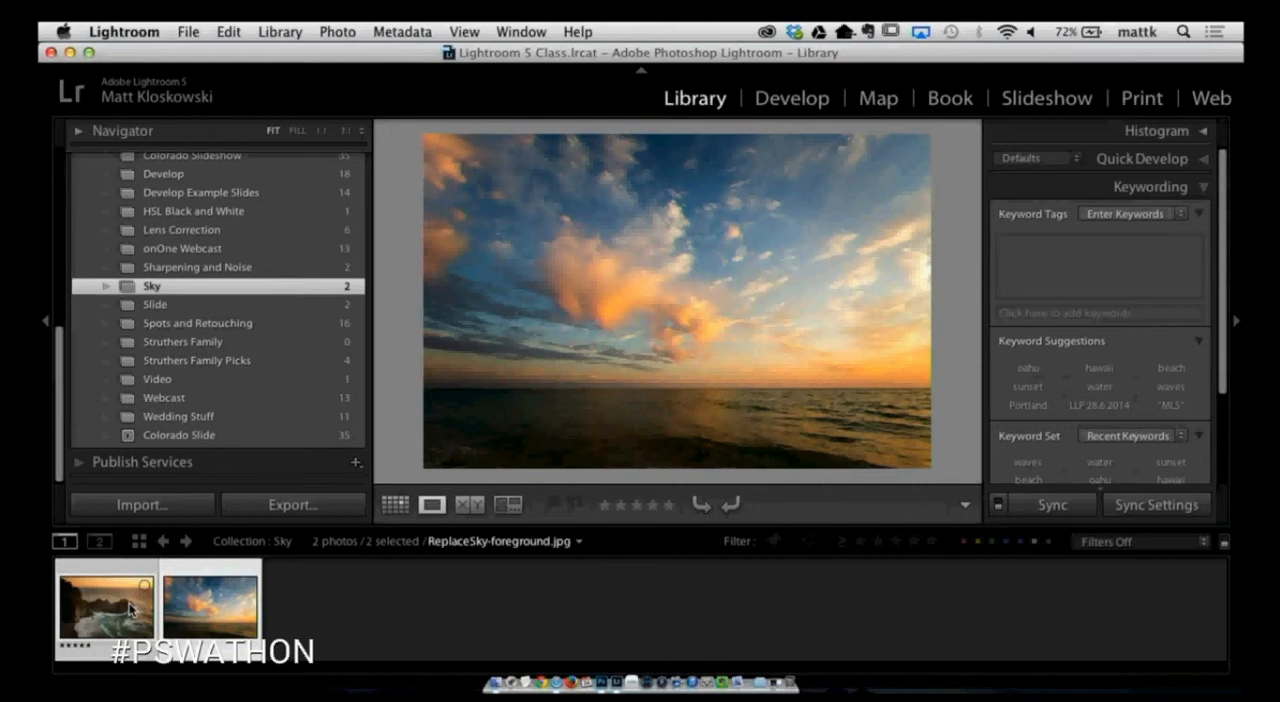
left_click(335, 31)
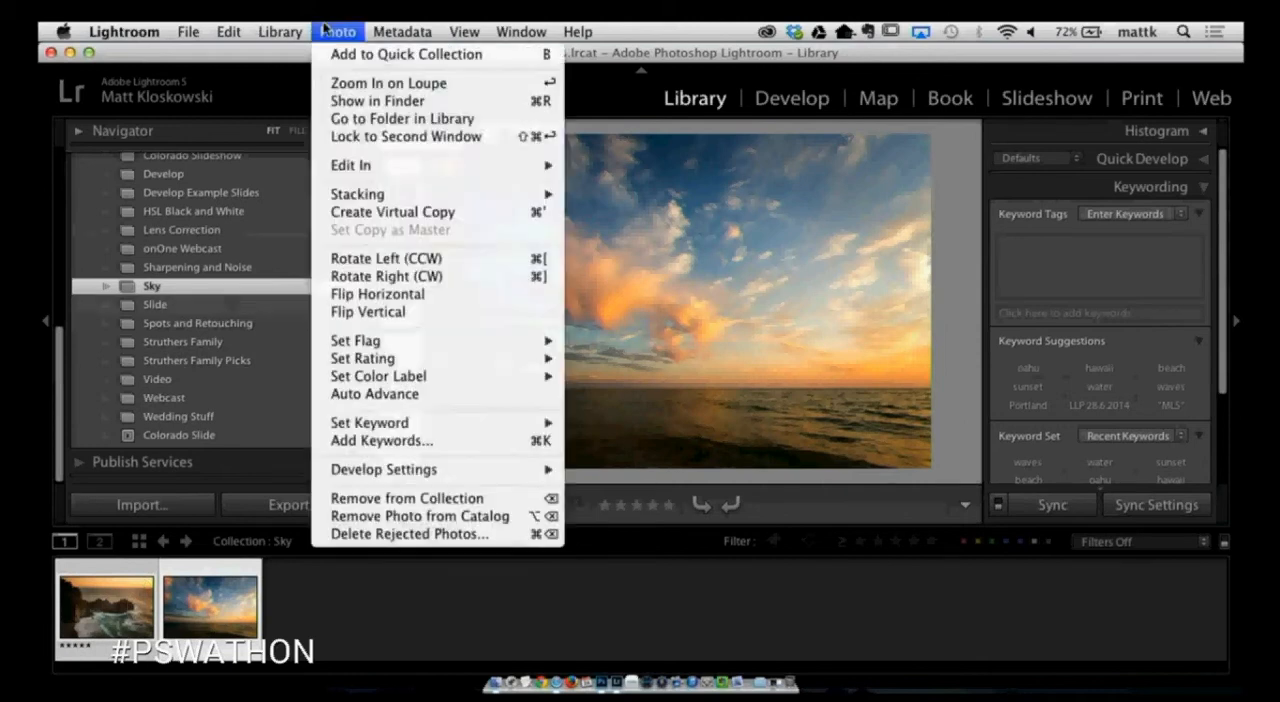
mouse_move(352, 166)
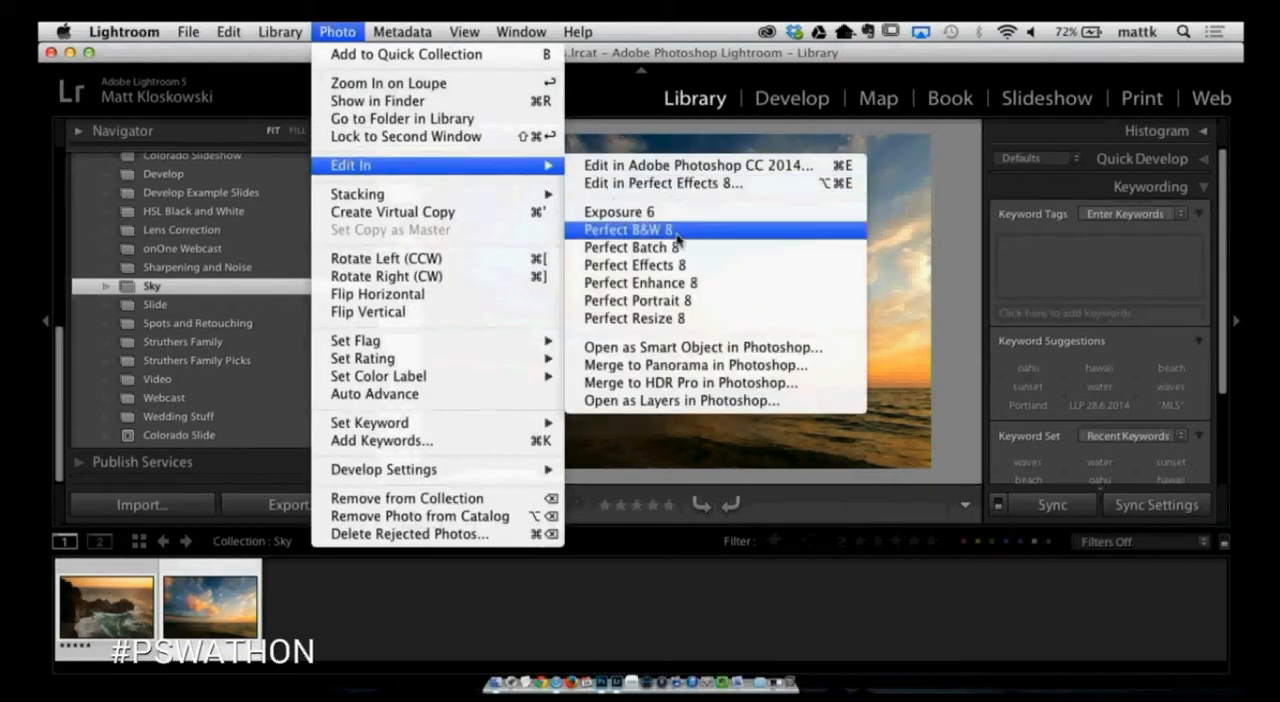
left_click(726, 401)
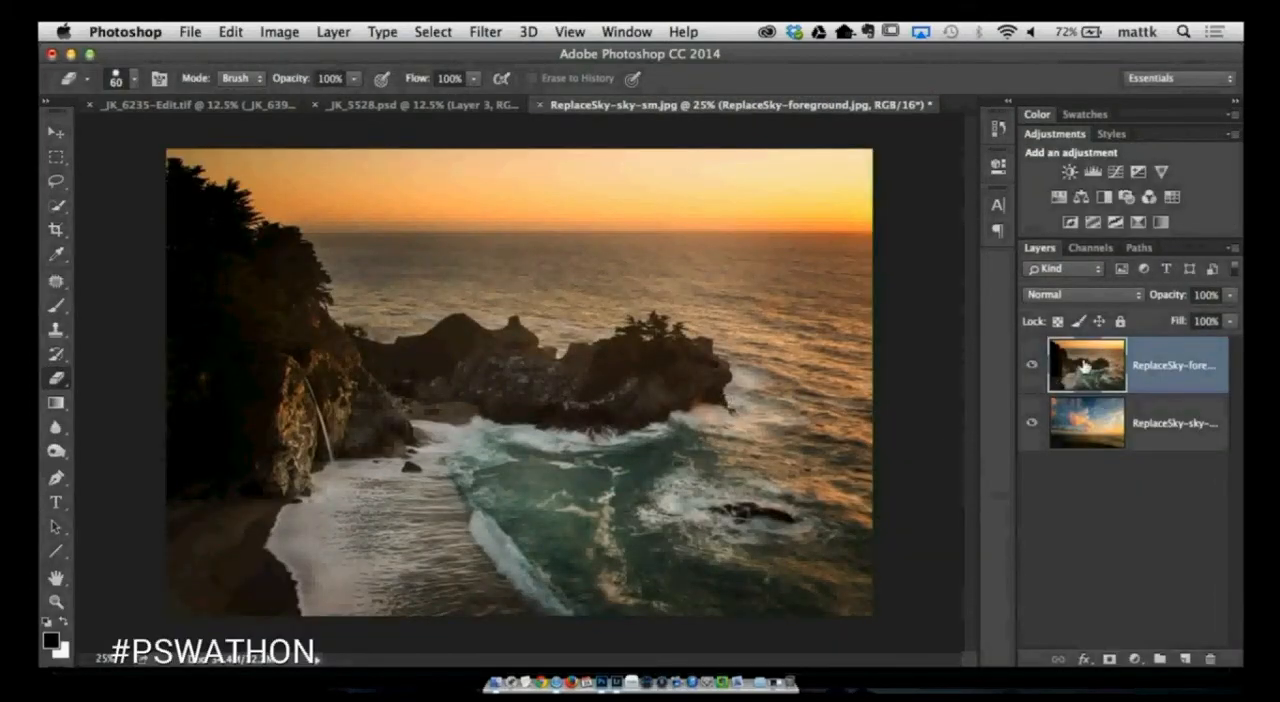
- Place the foreground layer beneath the sky layer and hide the sky layer
left_click_drag(1085, 367, 1080, 438)
left_click(1087, 365)
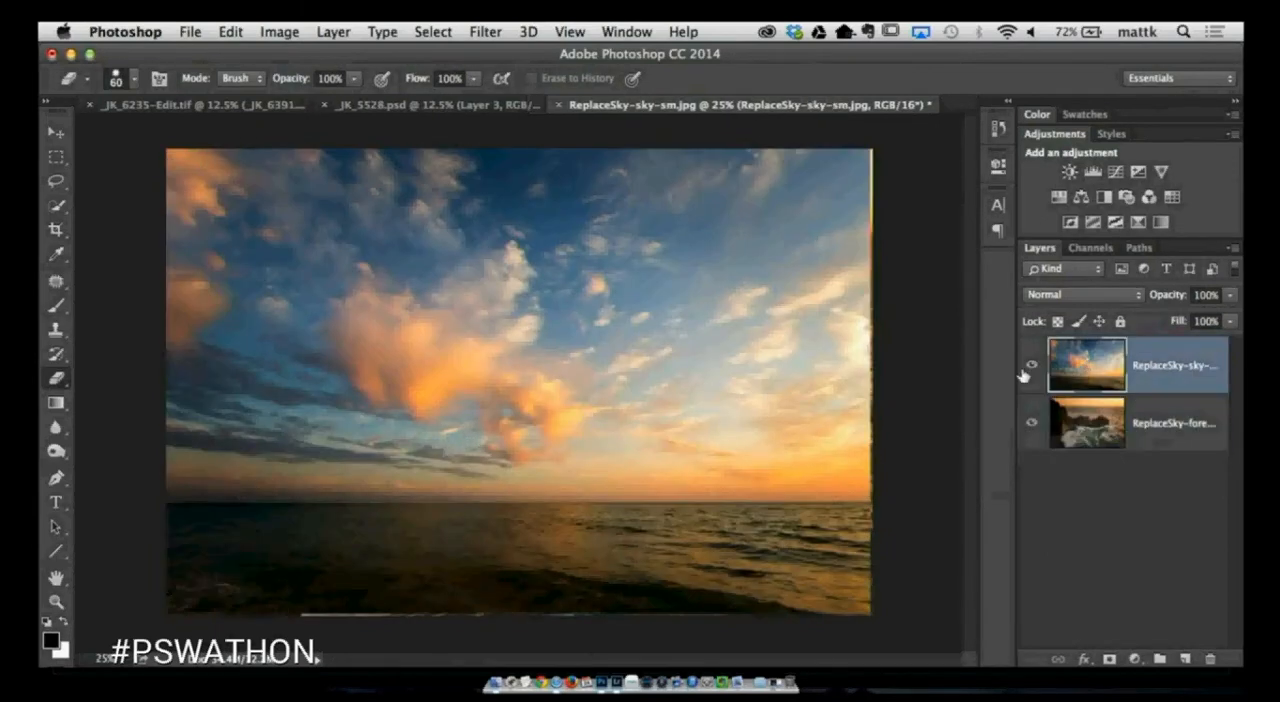
left_click(1031, 370)
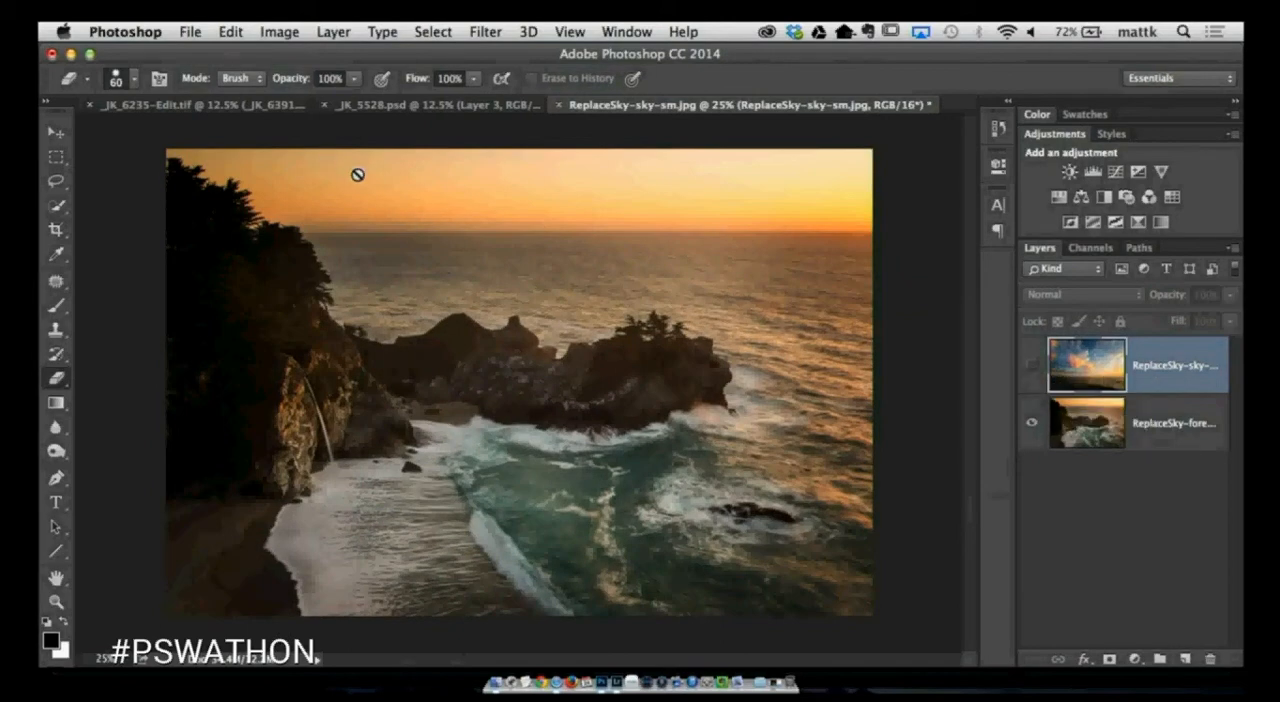
- Select the orange sky above the horizon and trees on the foreground layer with the Quick Selection tool
left_click(57, 206)
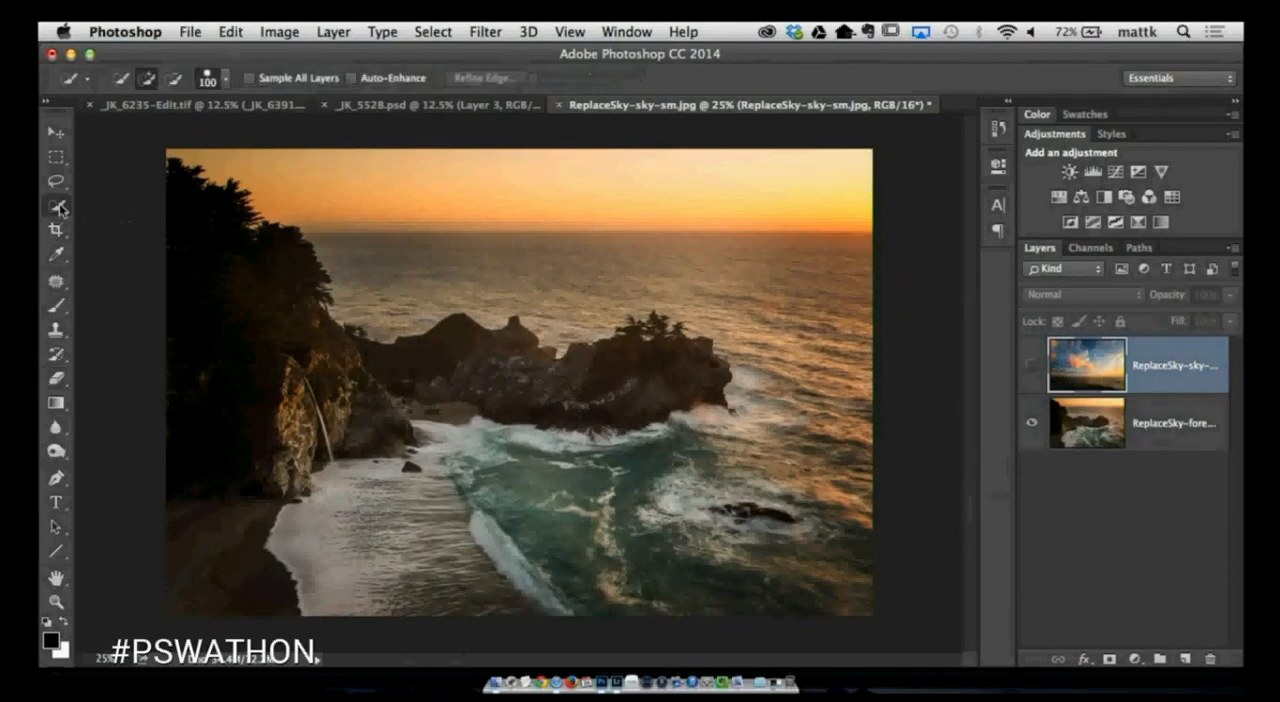
mouse_move(264, 175)
left_mouse_down()
mouse_move(461, 197)
mouse_move(655, 185)
left_mouse_up()
left_click(1087, 422)
key("super+d")
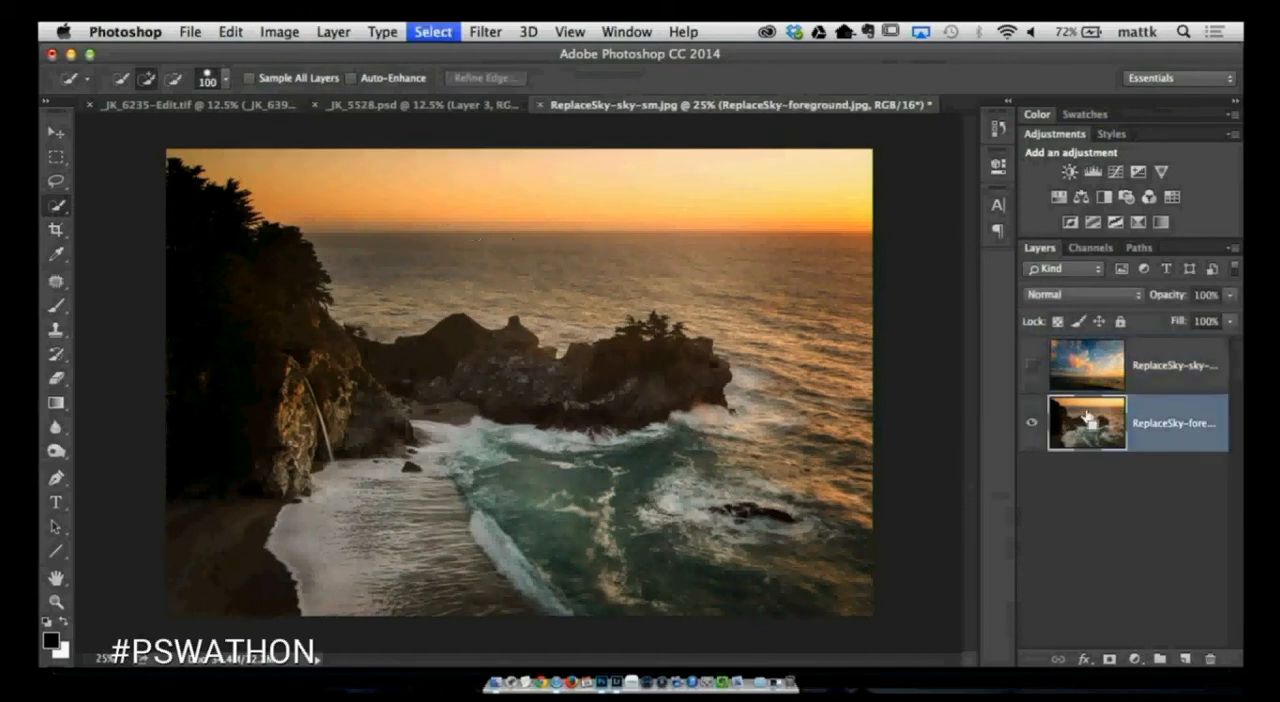
mouse_move(275, 156)
left_mouse_down()
mouse_move(360, 183)
mouse_move(782, 178)
left_mouse_up()
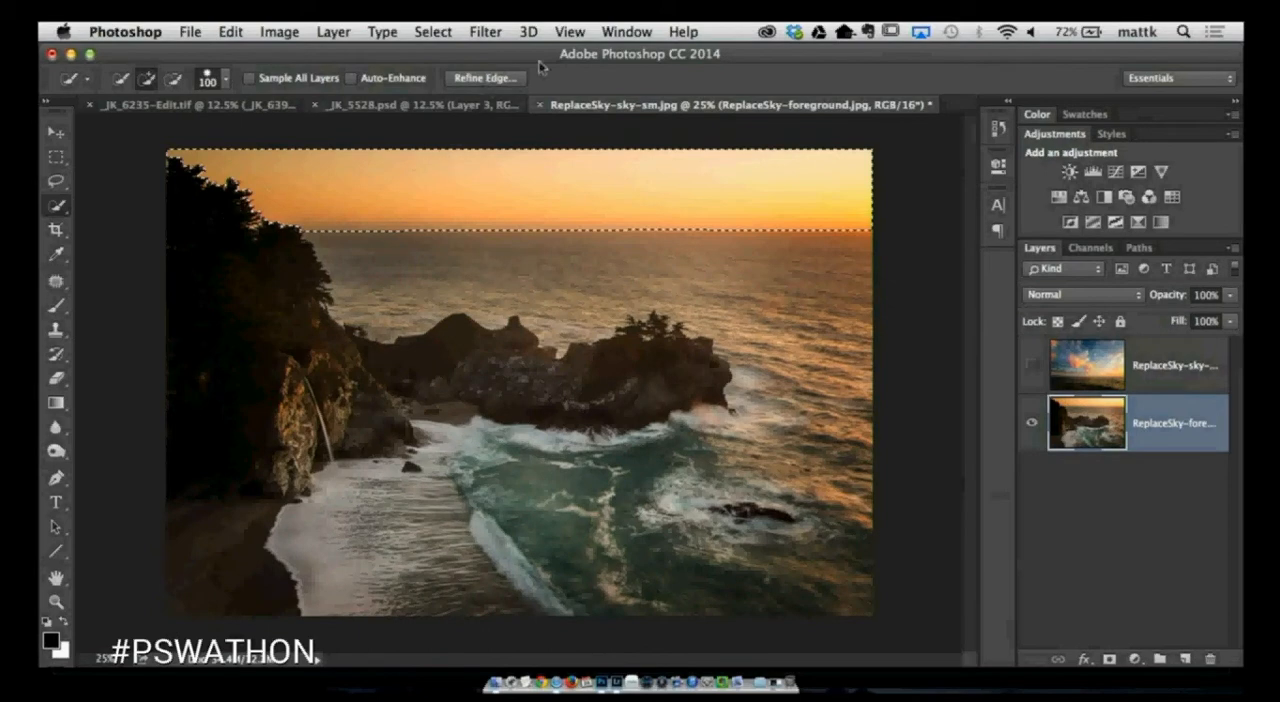
- Refine the selection edge by brushing along the treetops and setting the edge detection radius to 20.8 px, output to Selection
left_click(483, 78)
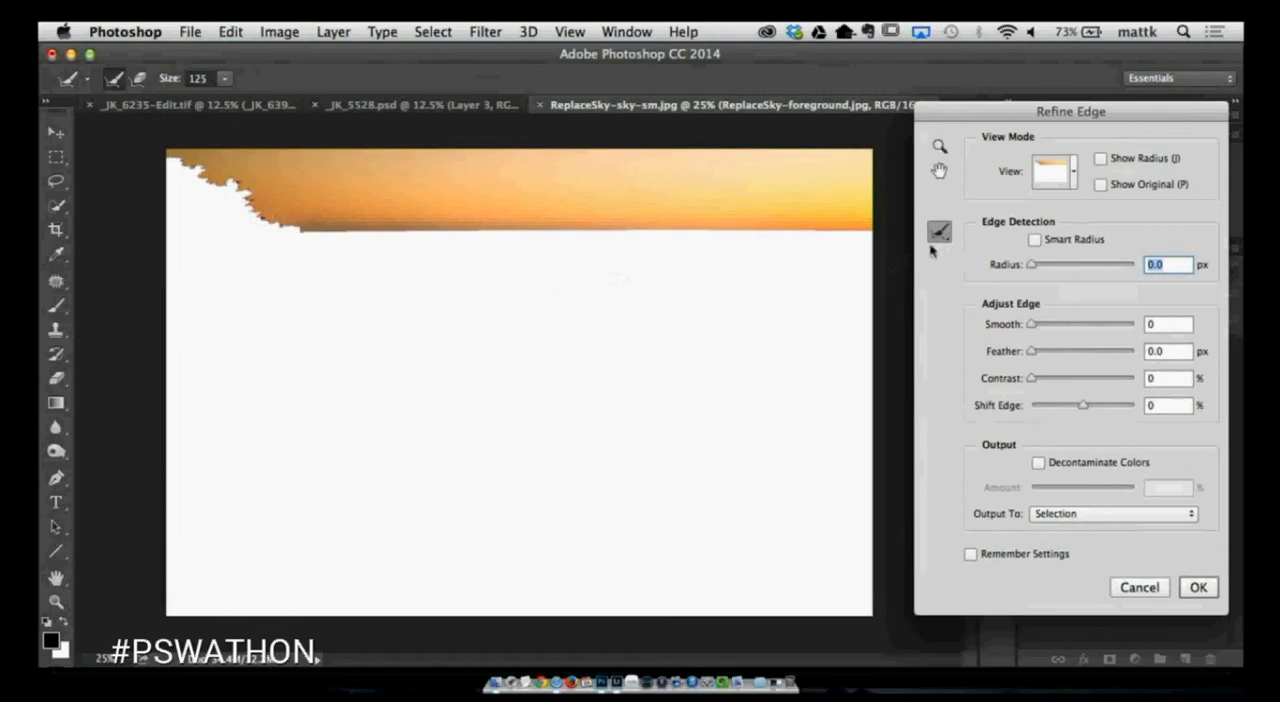
mouse_move(164, 154)
left_mouse_down()
mouse_move(242, 195)
mouse_move(197, 180)
mouse_move(204, 204)
mouse_move(258, 213)
mouse_move(238, 192)
mouse_move(277, 218)
mouse_move(257, 213)
mouse_move(288, 214)
mouse_move(250, 227)
mouse_move(292, 222)
left_mouse_up()
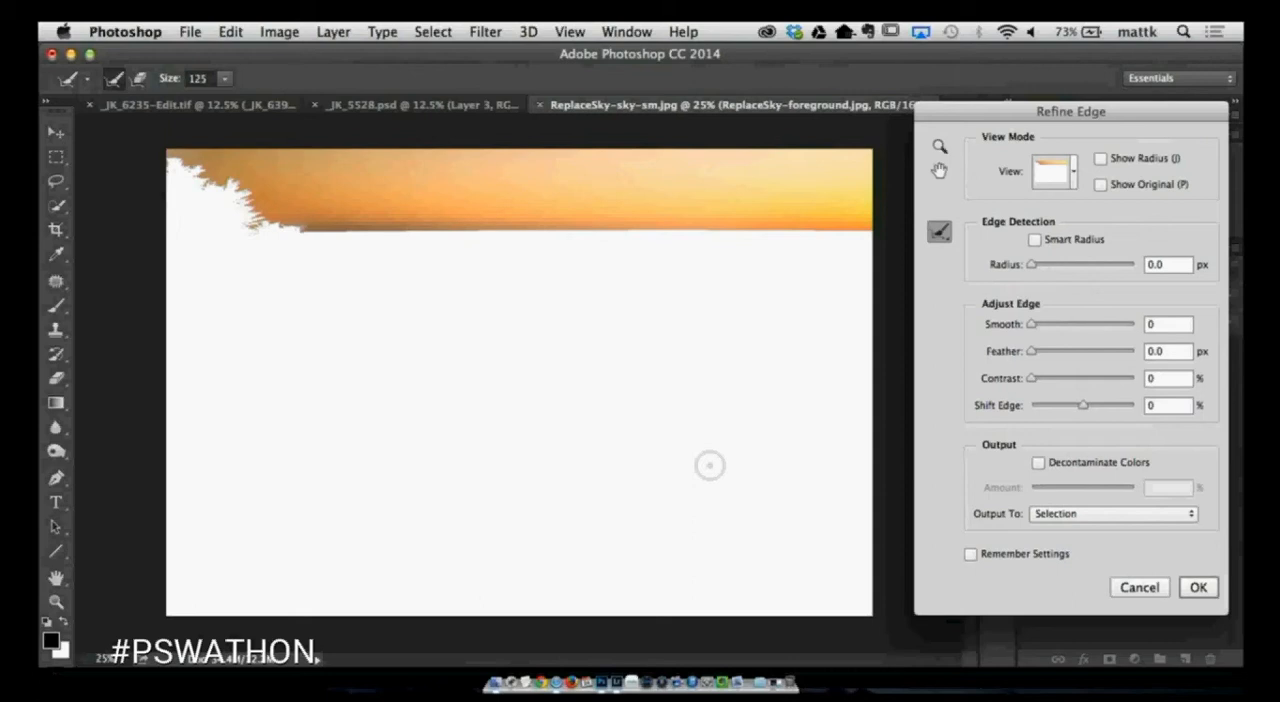
left_click(1068, 266)
left_click_drag(1070, 267, 1073, 267)
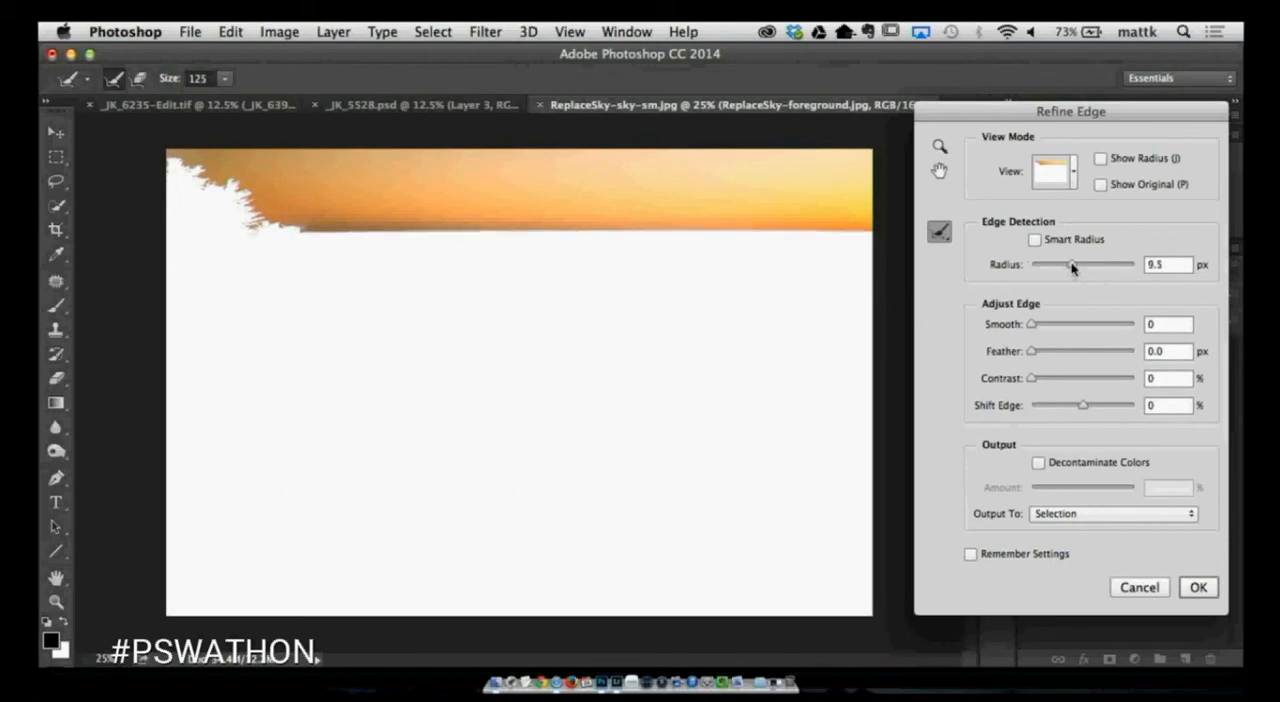
left_click(1073, 267)
left_click(1079, 266)
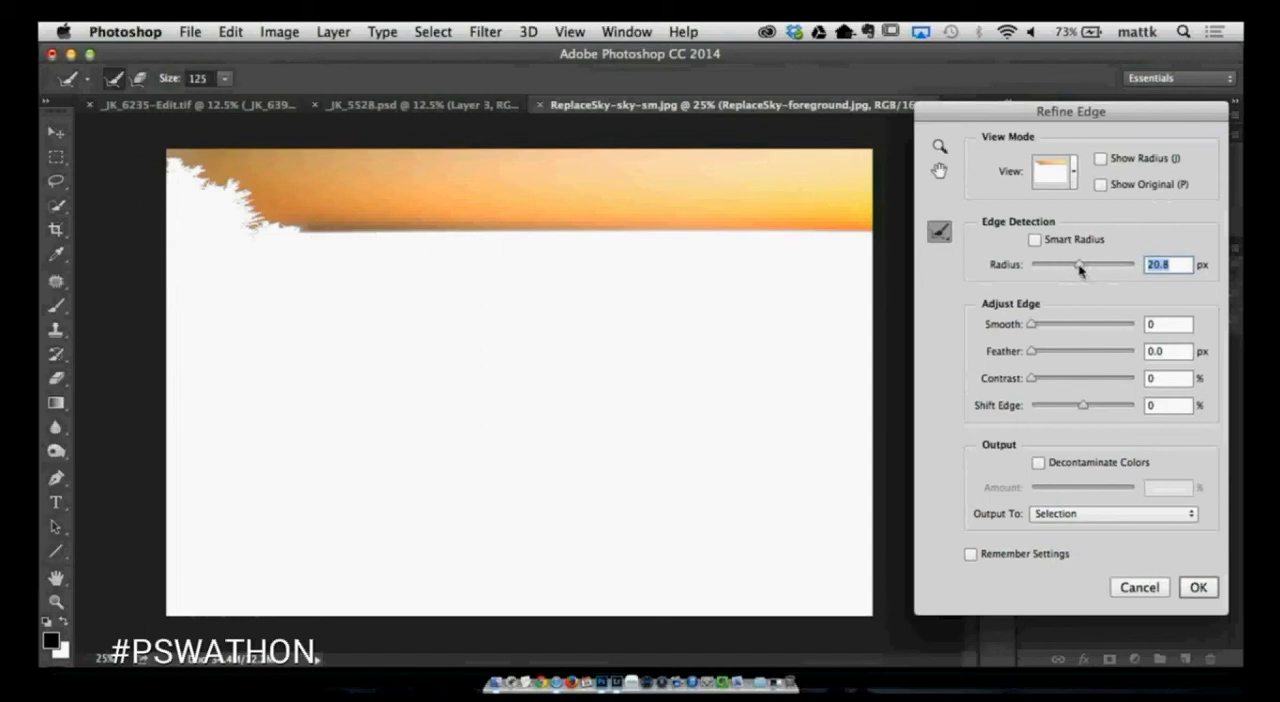
left_click_drag(1079, 268, 1079, 268)
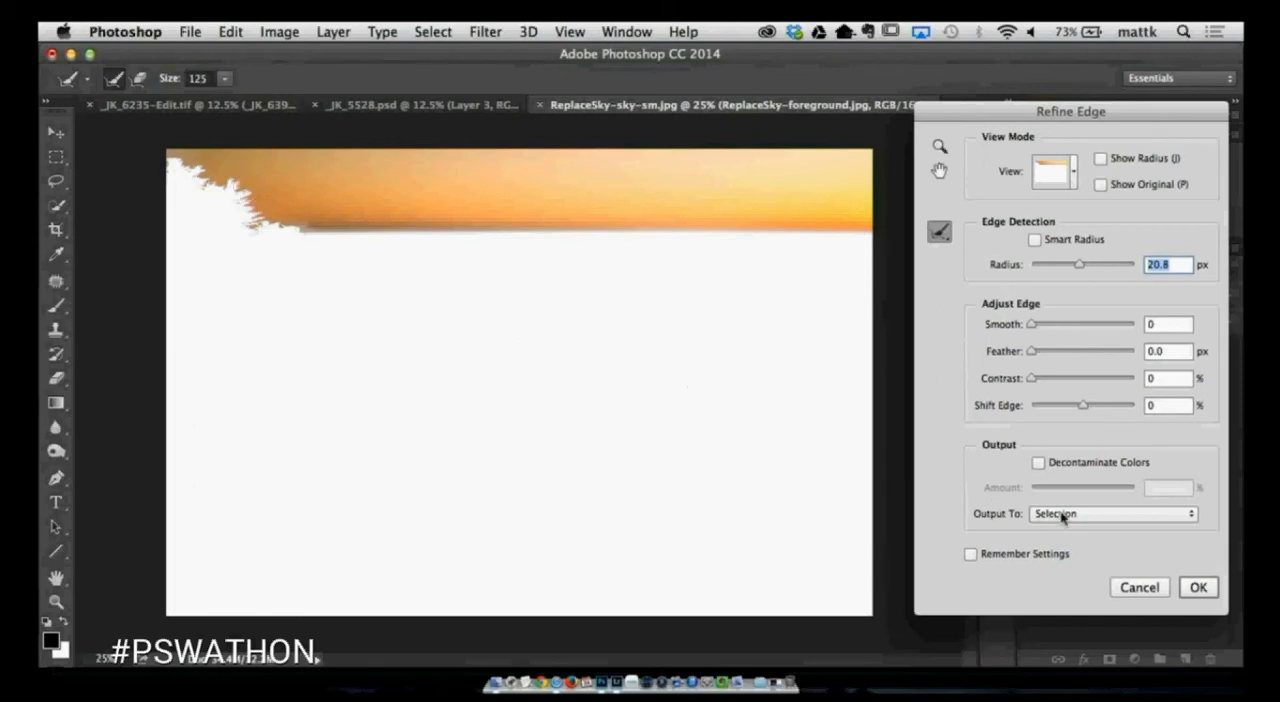
left_click(1198, 587)
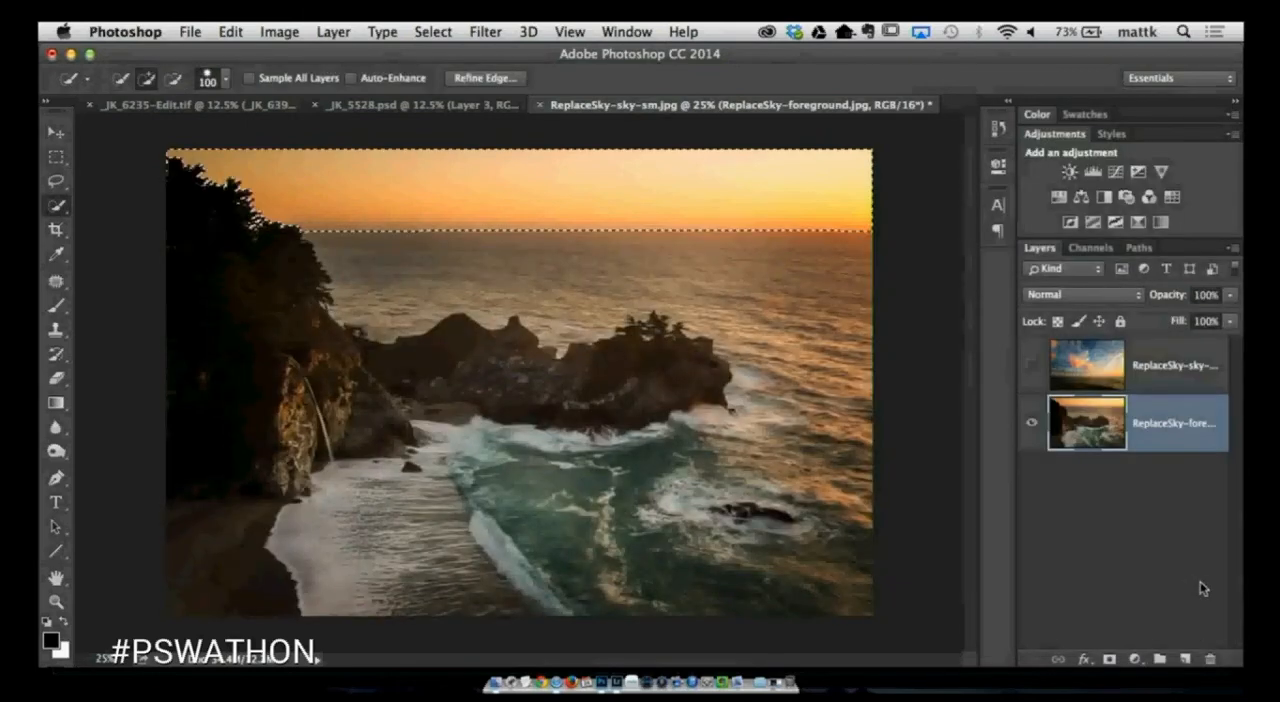
- Show the sky layer and add a layer mask to it from the refined selection
left_click(1072, 360)
left_click(1036, 366)
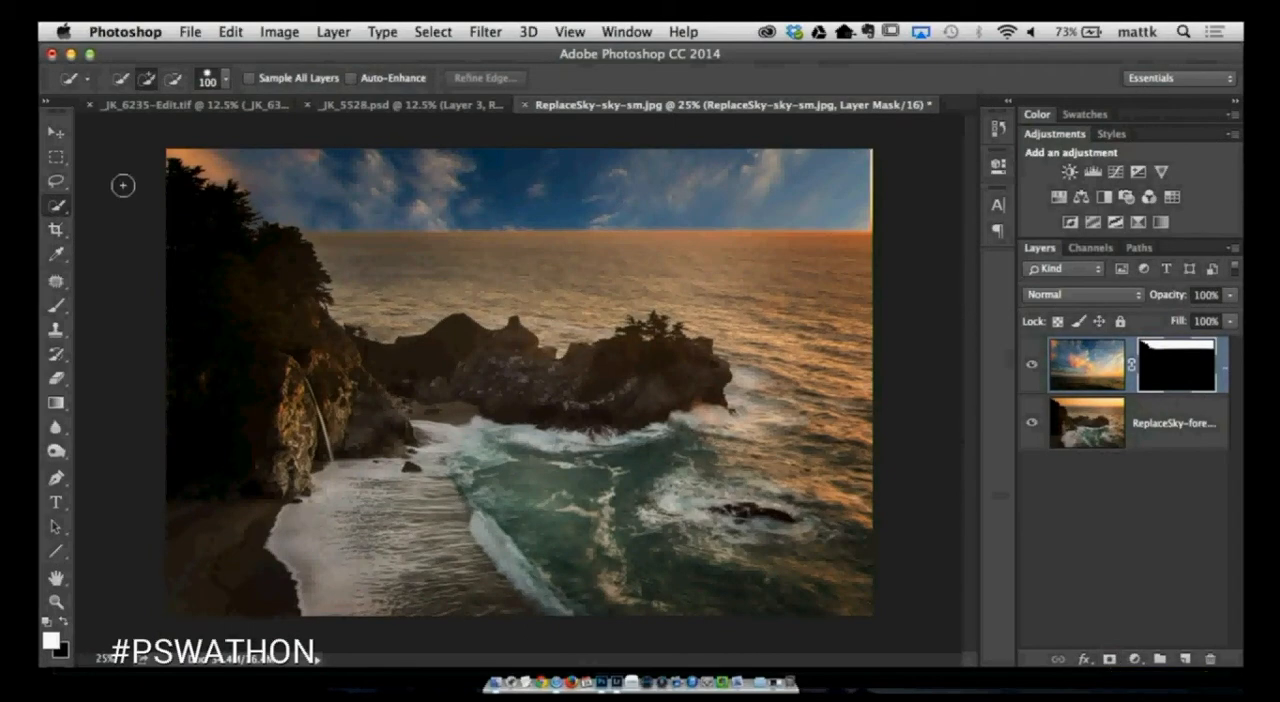
left_click(56, 131)
left_click_drag(530, 345, 553, 376)
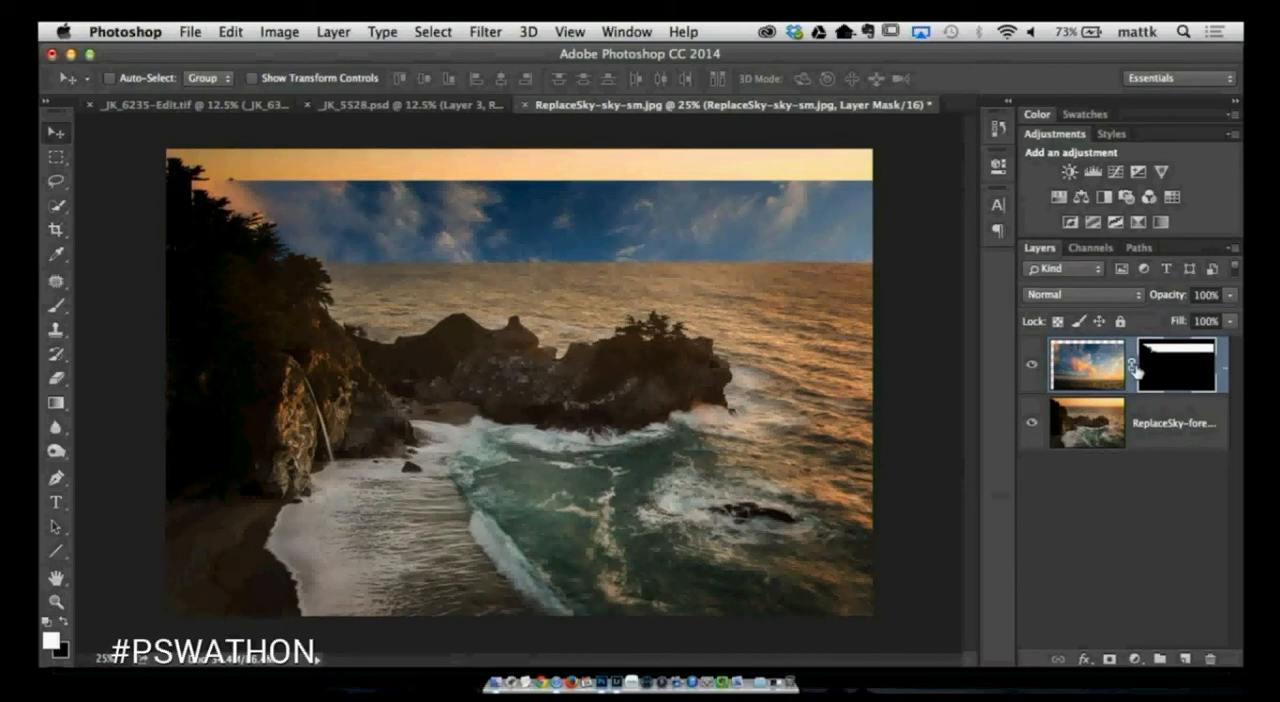
key("super+z")
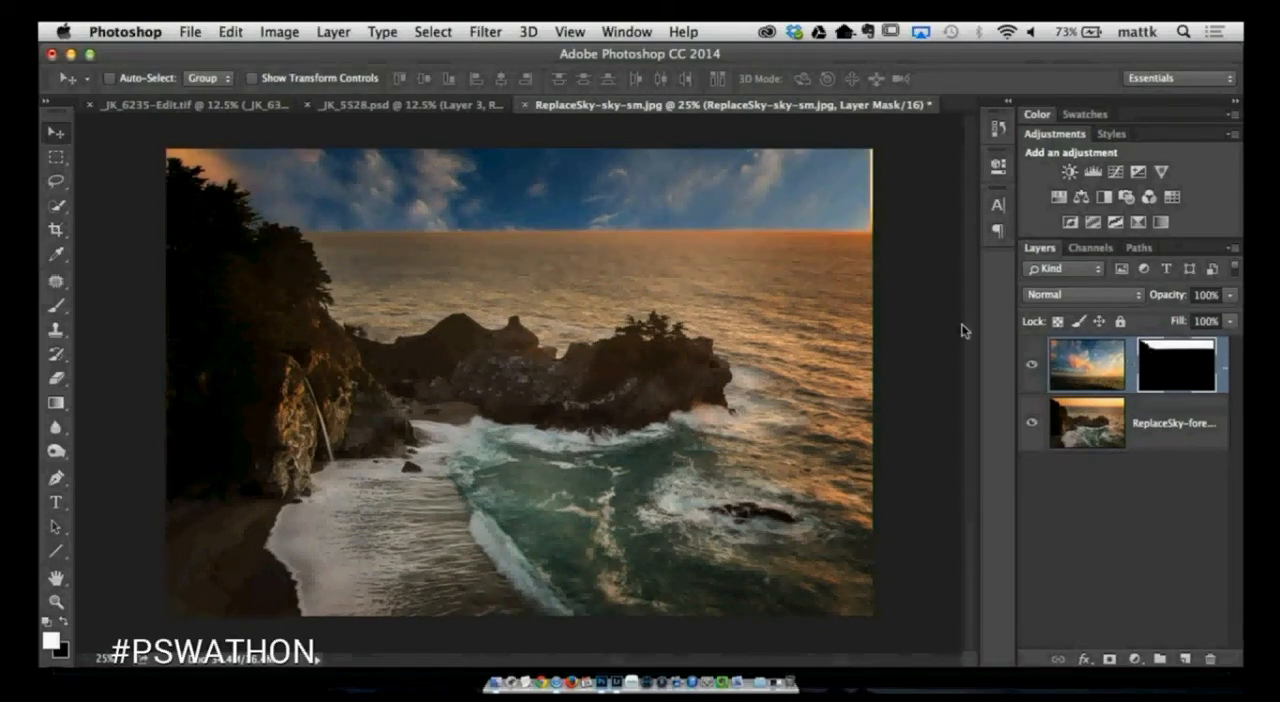
- Unlink the sky layer's mask and transform only the sky image, widening it to 100.33% and raising it until its horizon meets the foreground's
key("super+t")
key("Escape")
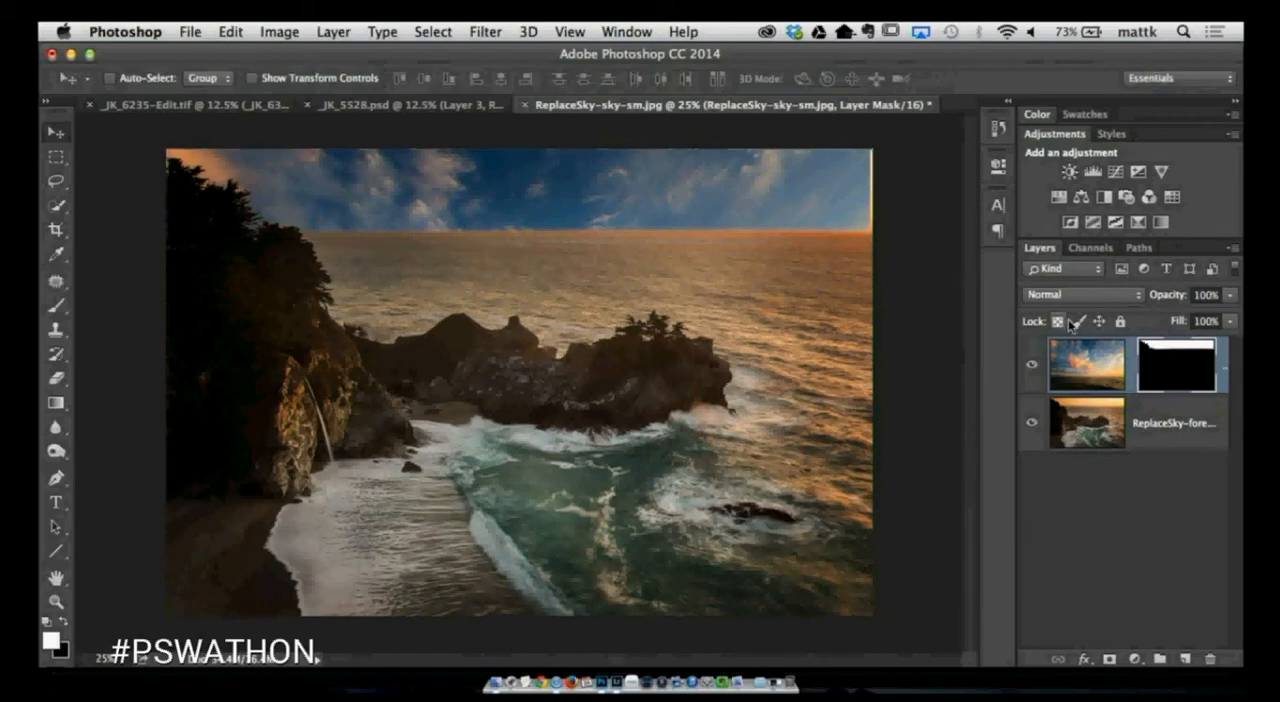
left_click(1080, 377)
key("super+t")
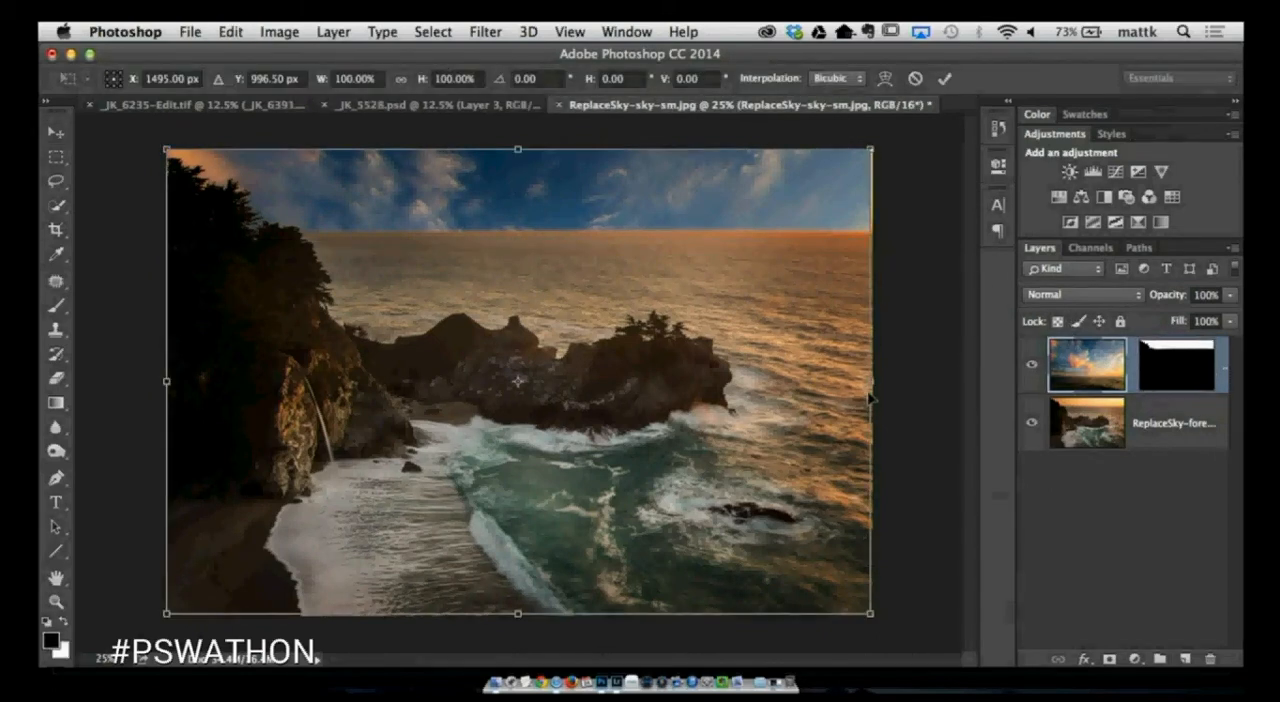
left_click_drag(870, 381, 869, 382)
left_click_drag(545, 572, 540, 298)
key("Down")
key("Down")
key("Down")
key("Down")
key("Down")
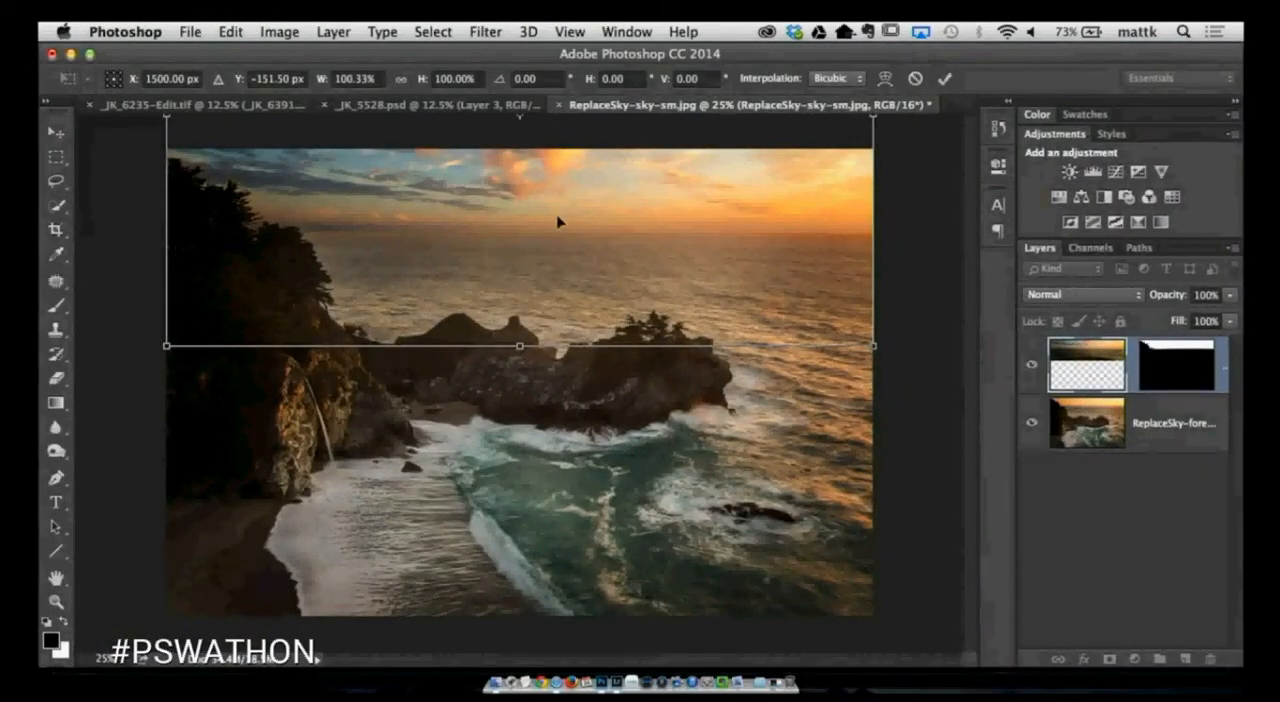
key("Return")
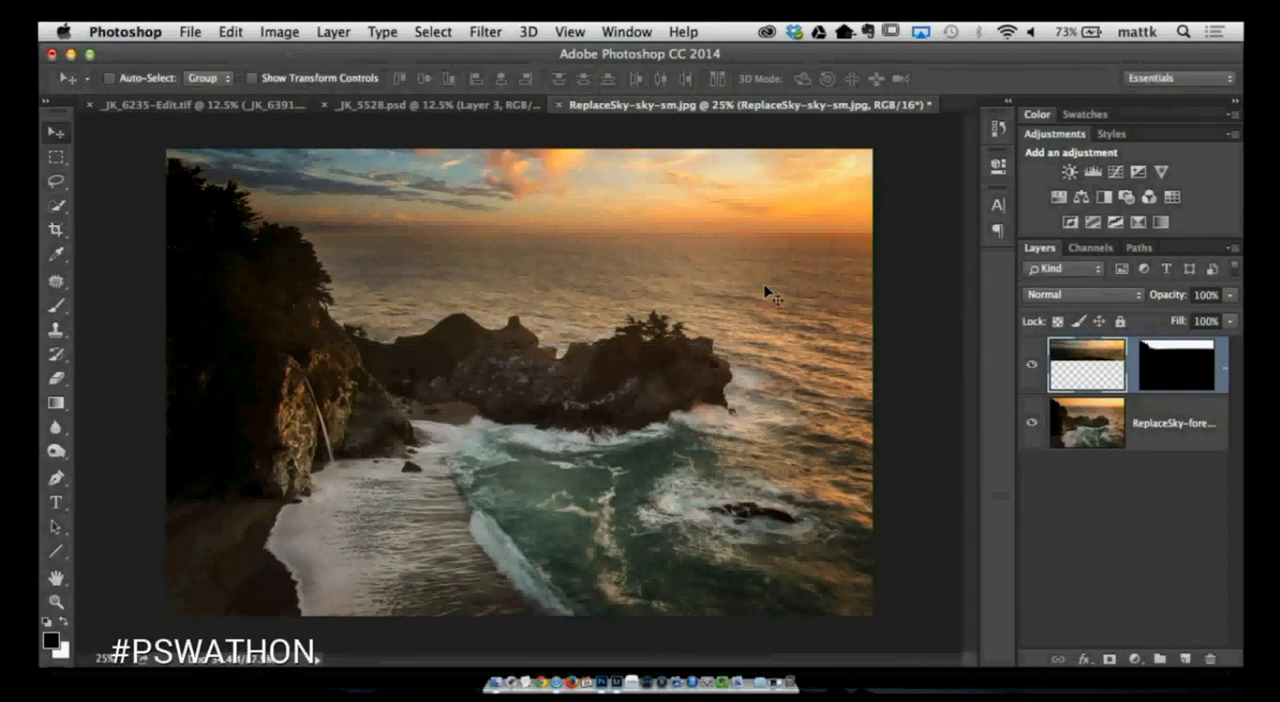
- Compare the photo with and without the replacement sky, and examine the blend along the tree edges at 200% zoom
left_click(1029, 364)
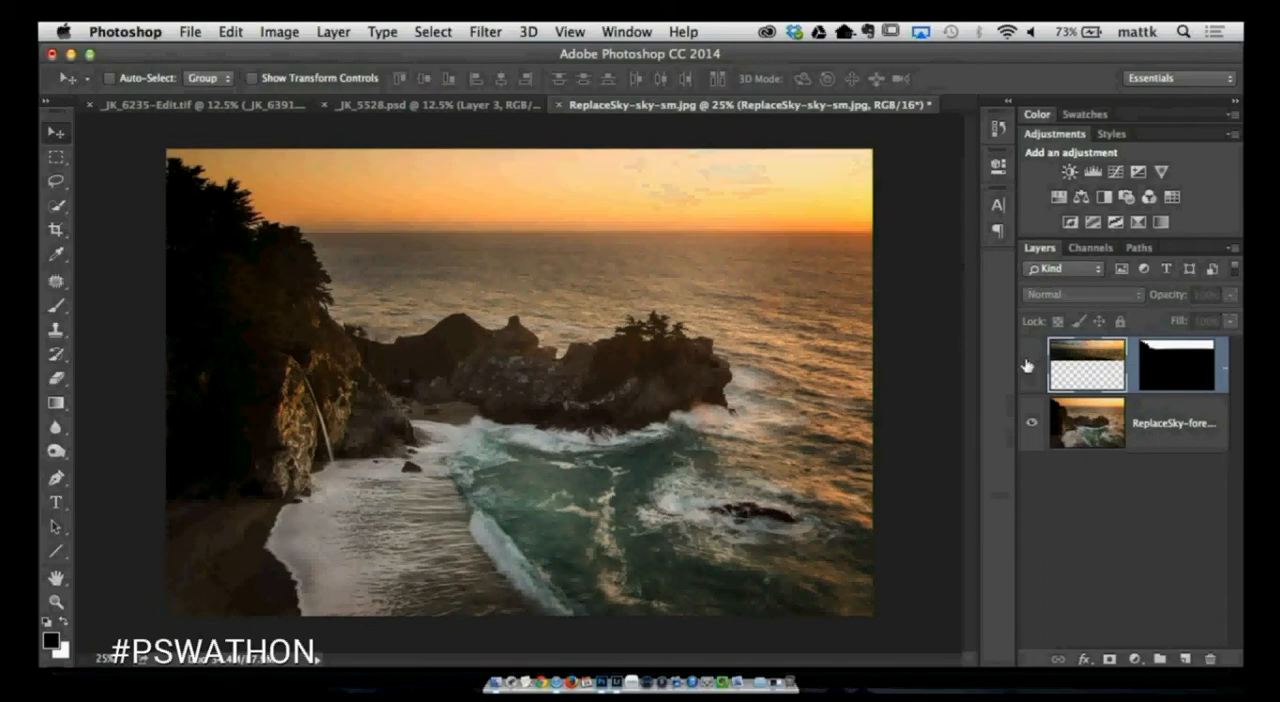
left_click(1029, 364)
mouse_move(1158, 300)
left_mouse_down()
mouse_move(1122, 302)
mouse_move(1169, 300)
left_mouse_up()
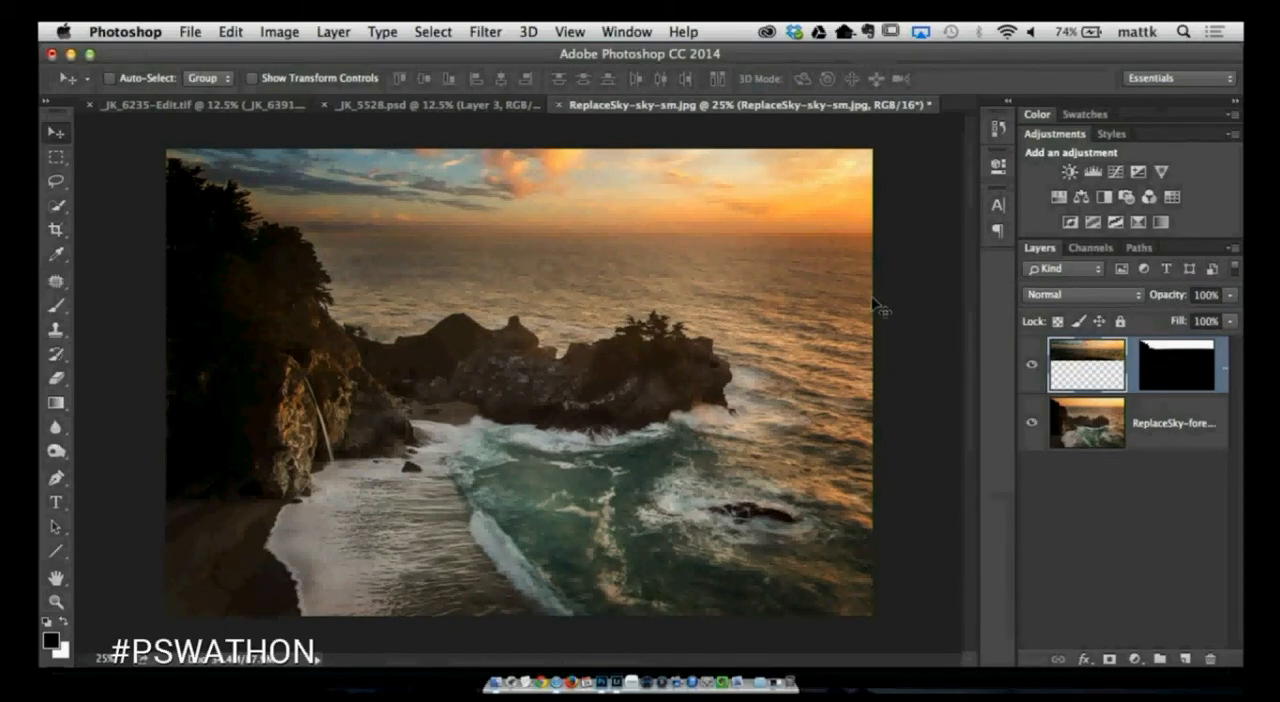
key("super+plus")
key("super+plus")
left_click_drag(288, 231, 737, 508)
key("super+plus")
key("super+plus")
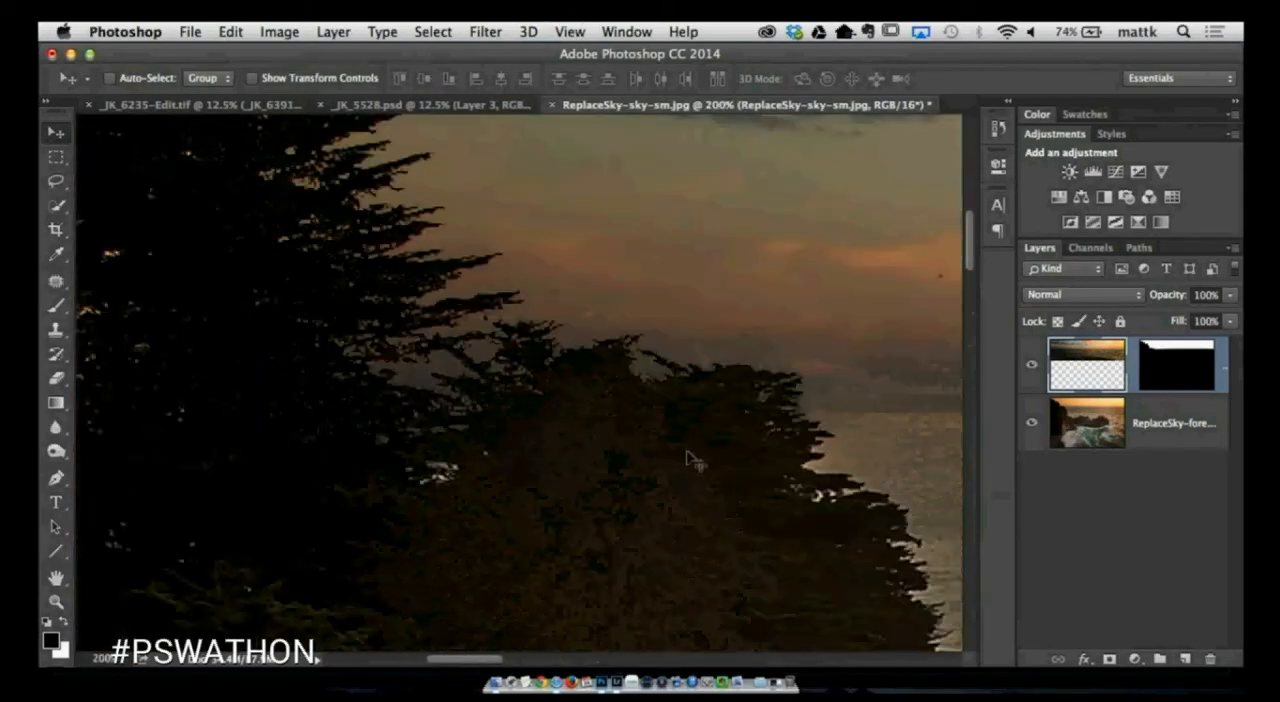
scroll(695, 460, "up", 5)
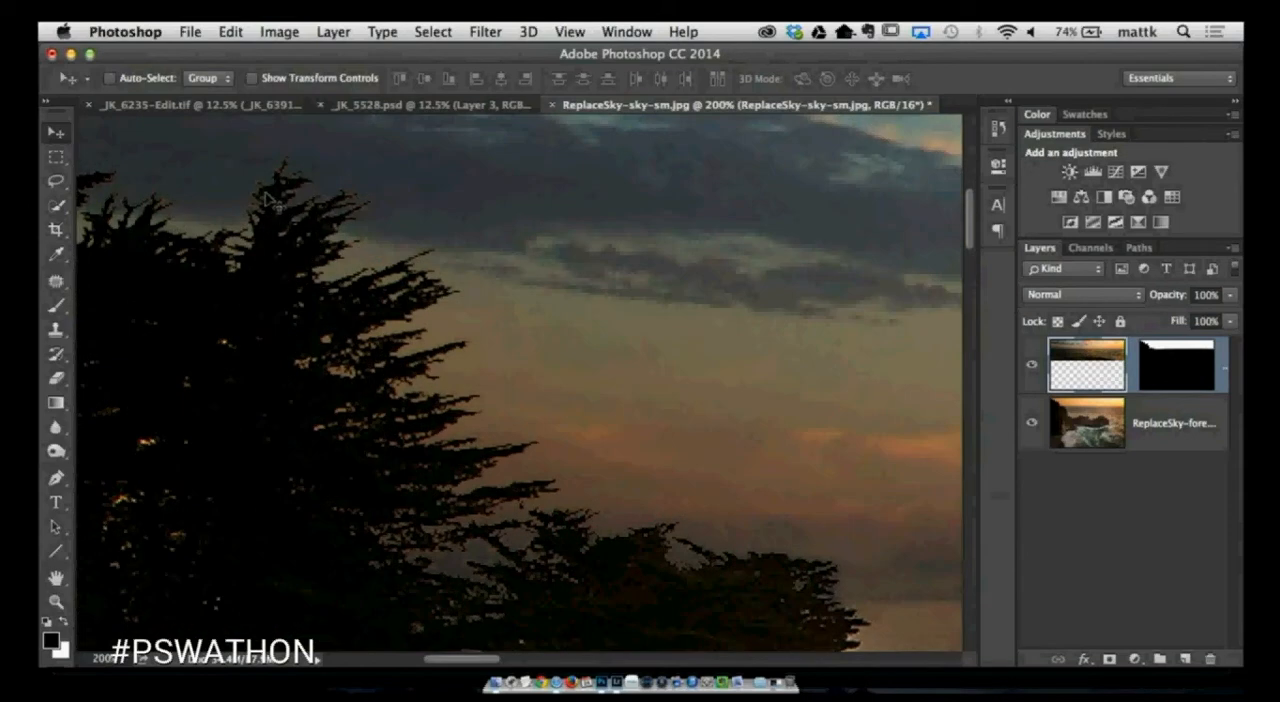
left_click_drag(526, 423, 486, 358)
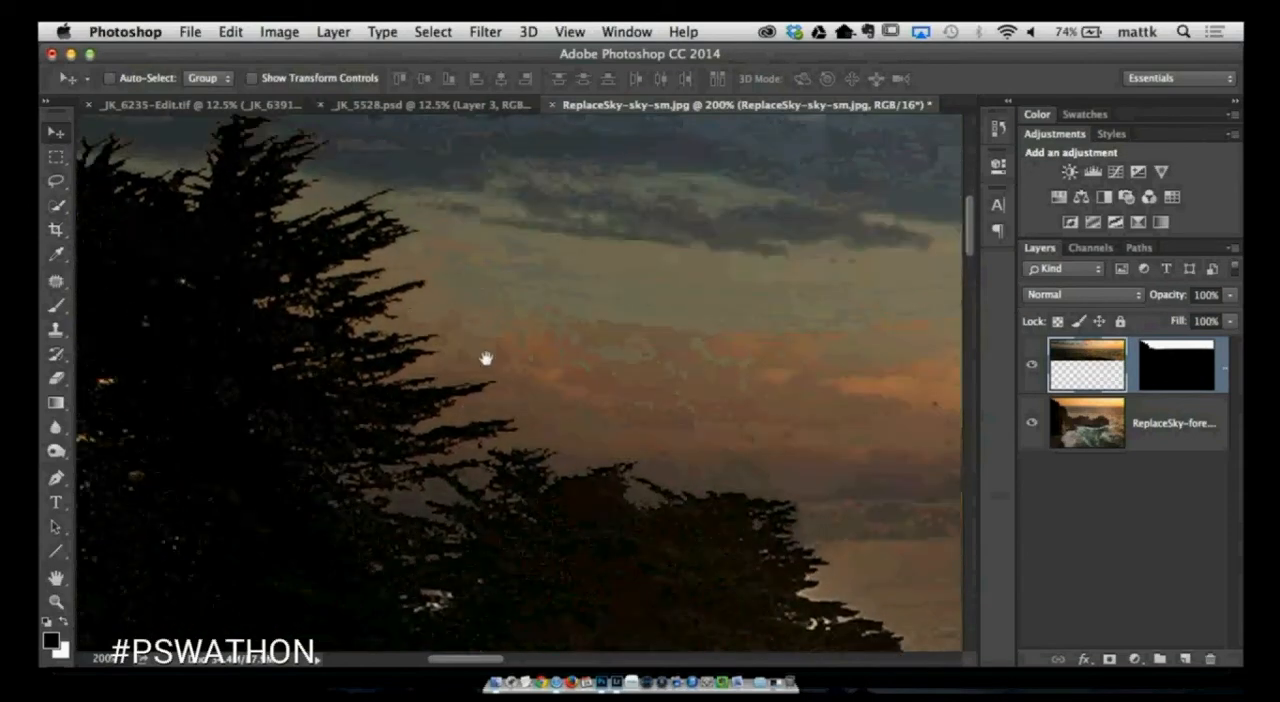
left_click_drag(398, 287, 454, 337)
left_click_drag(314, 258, 563, 373)
left_click_drag(386, 296, 435, 358)
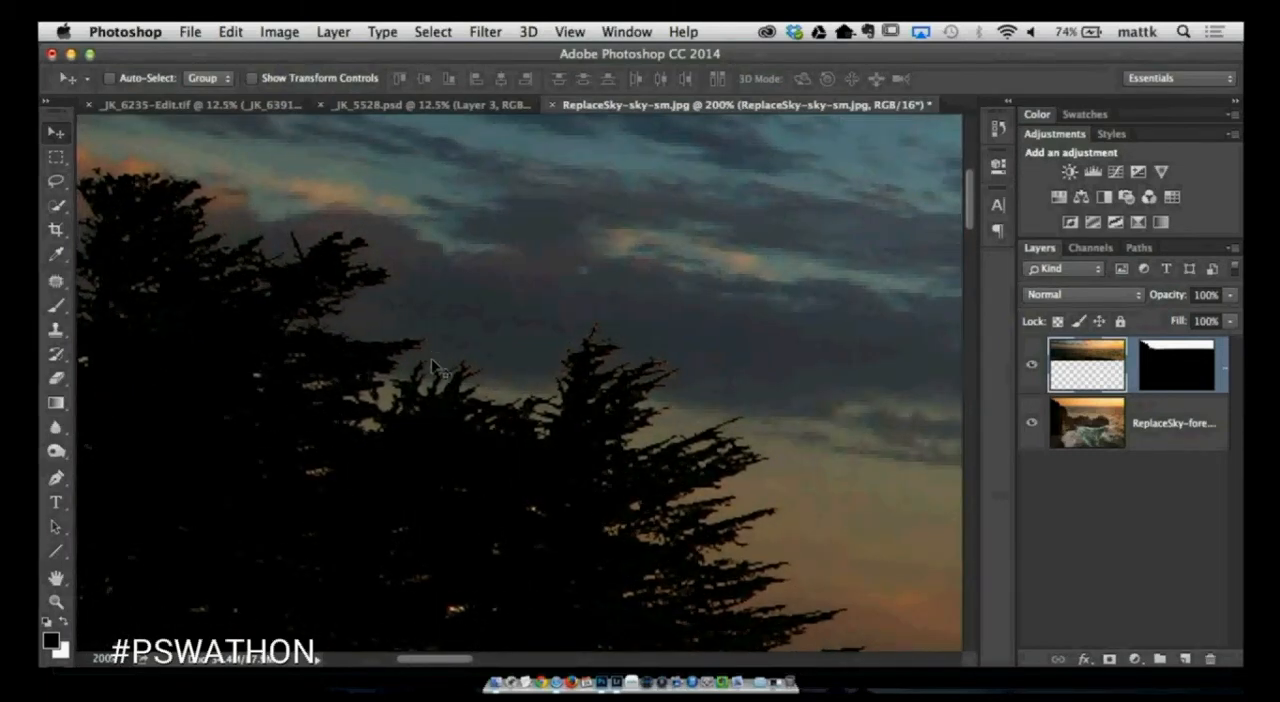
- Load the sky layer's mask as a selection to copy the visible sky onto a new layer, and hide the masked sky layer
left_click(1170, 368, "super")
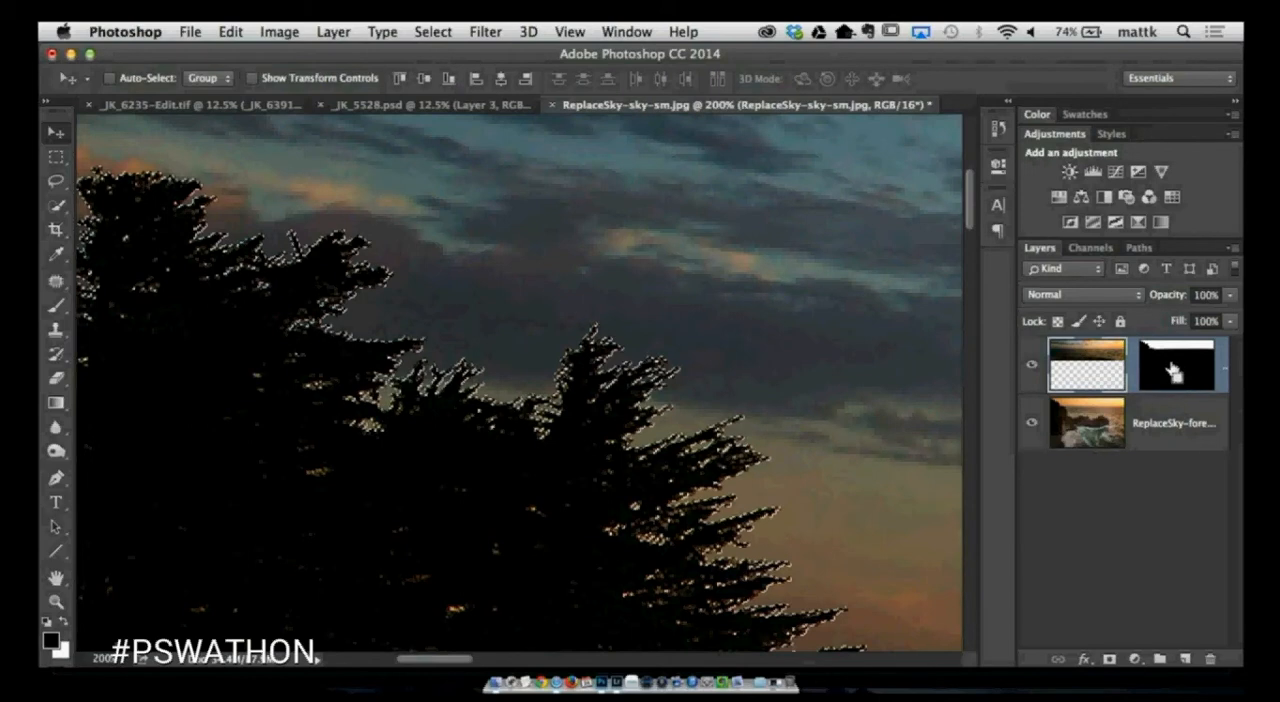
key("super+minus")
key("super+minus")
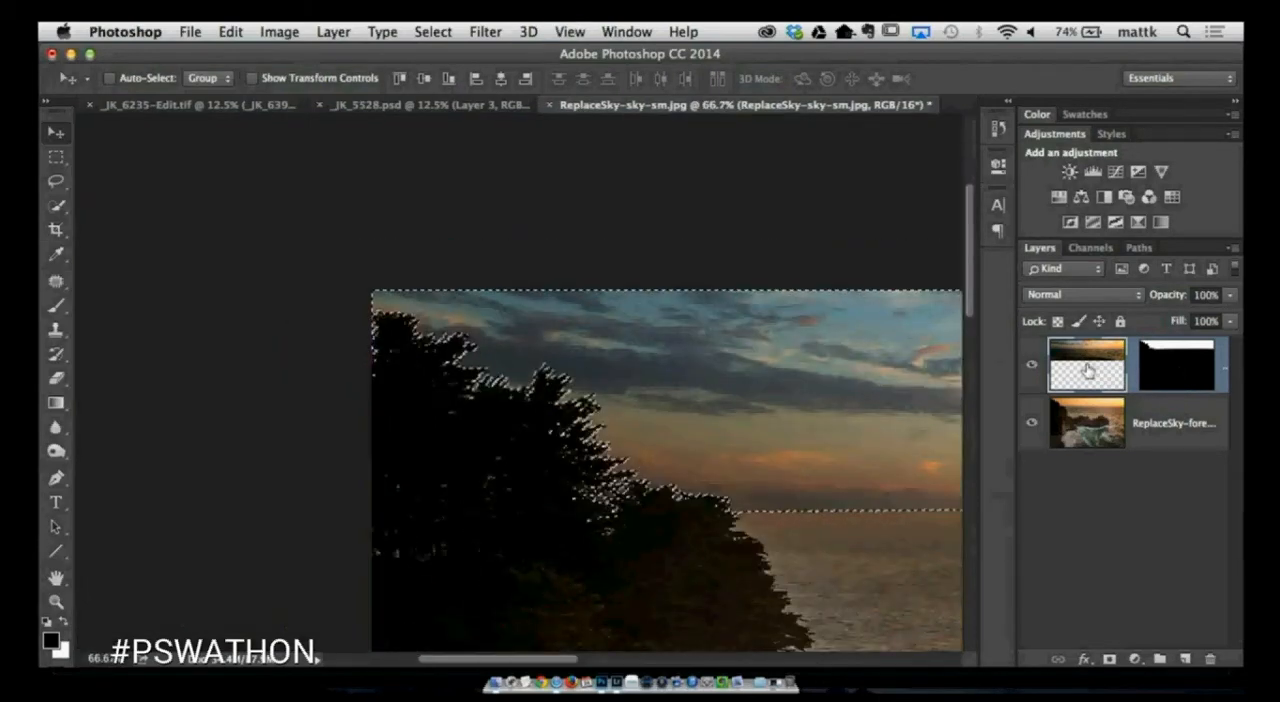
key("super+j")
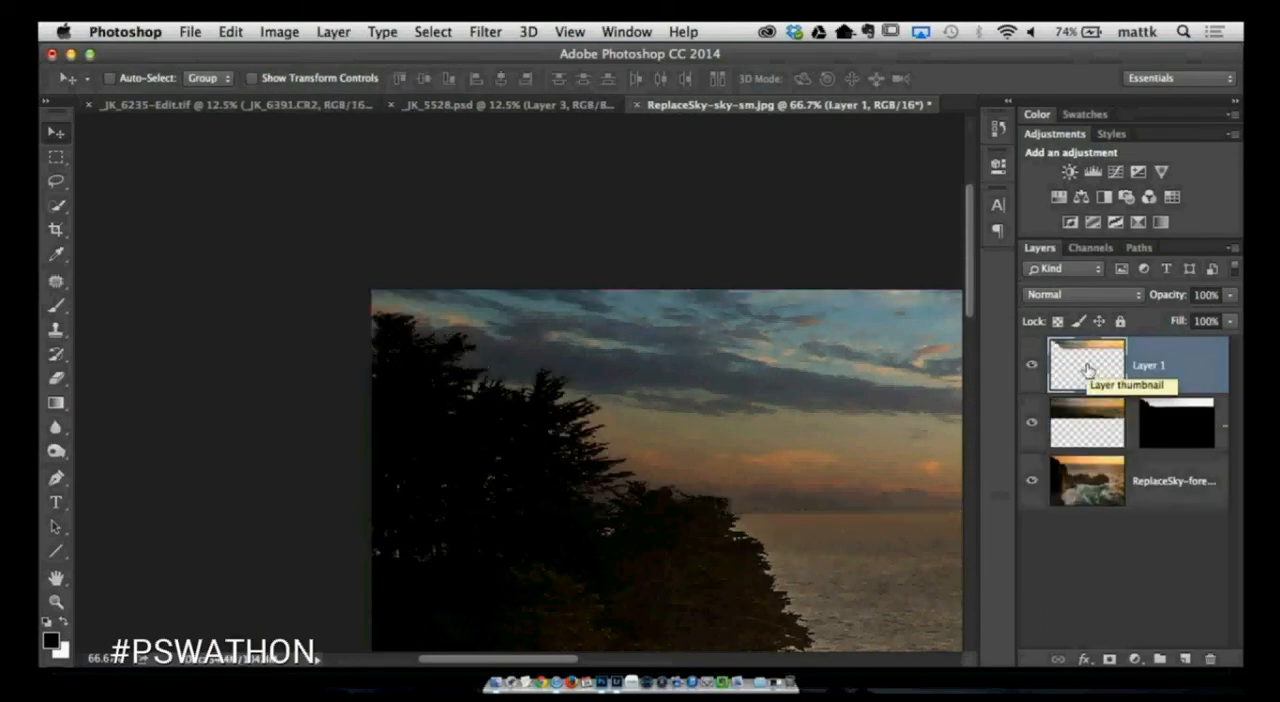
left_click(1032, 427)
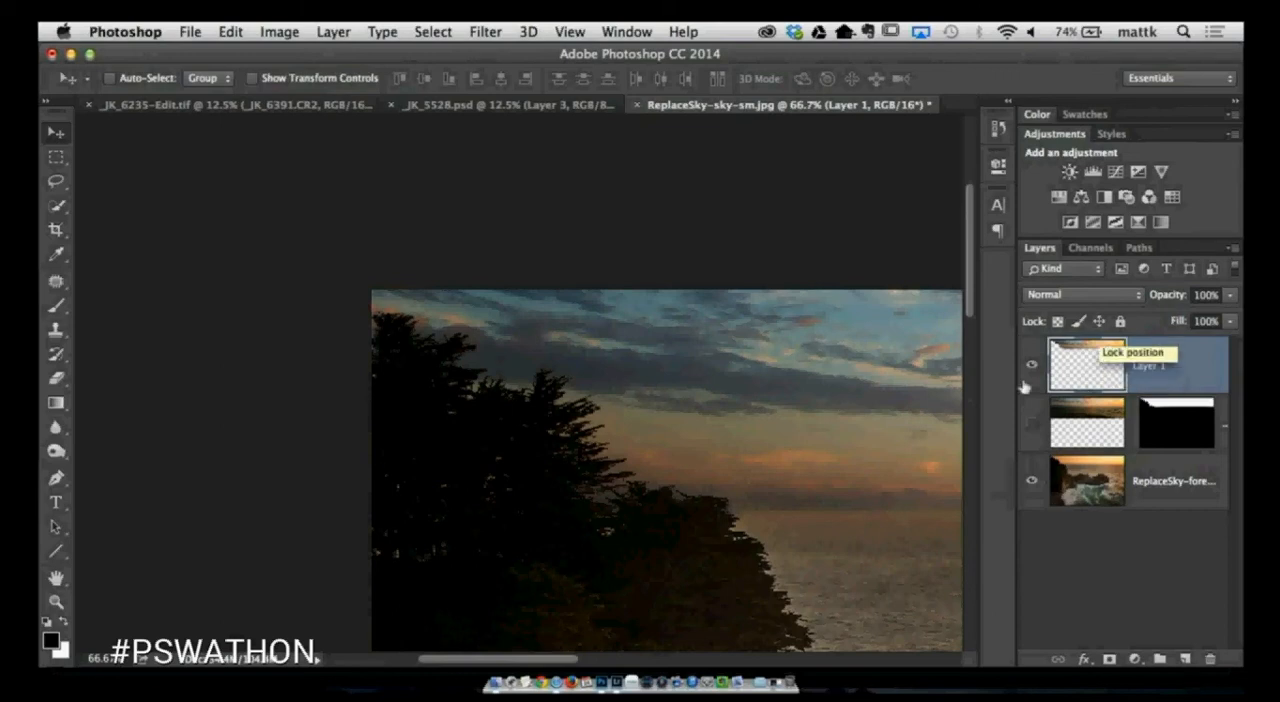
- Add an Outer Glow to the copied sky layer and set the glow's blend mode to Multiply
double_click(1090, 365)
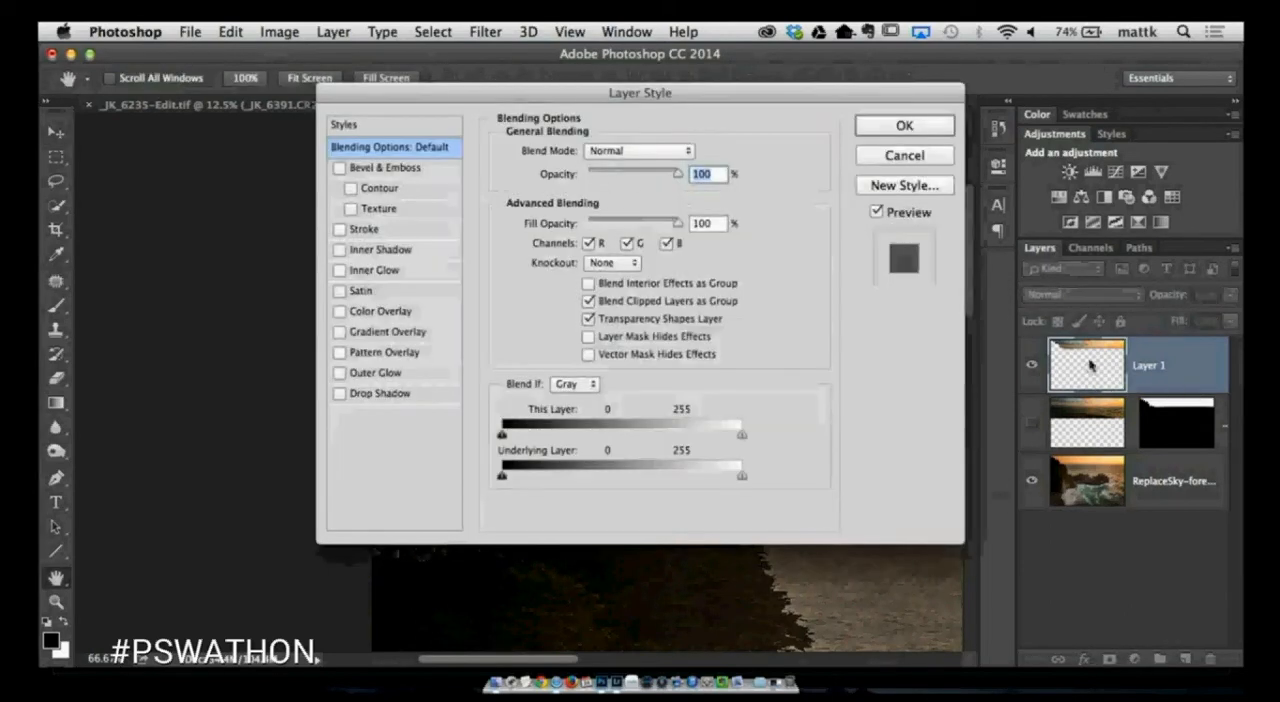
left_click_drag(687, 87, 977, 45)
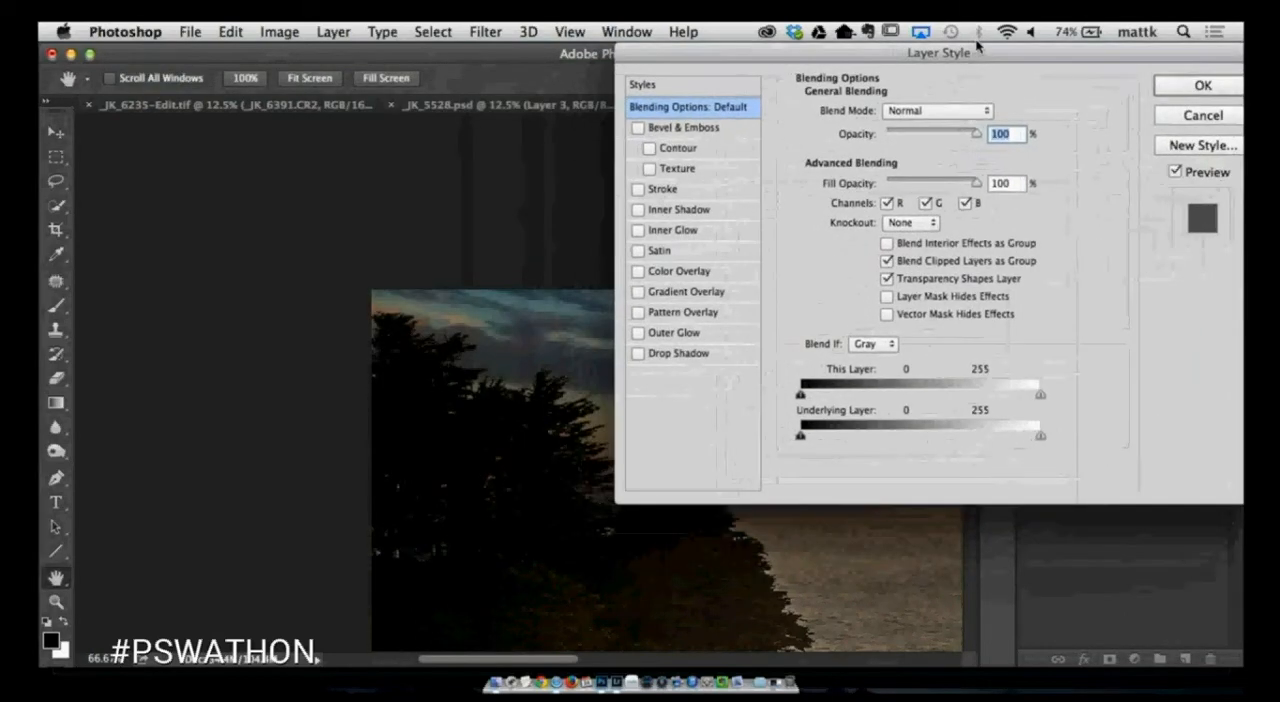
key("super+plus")
key("super+plus")
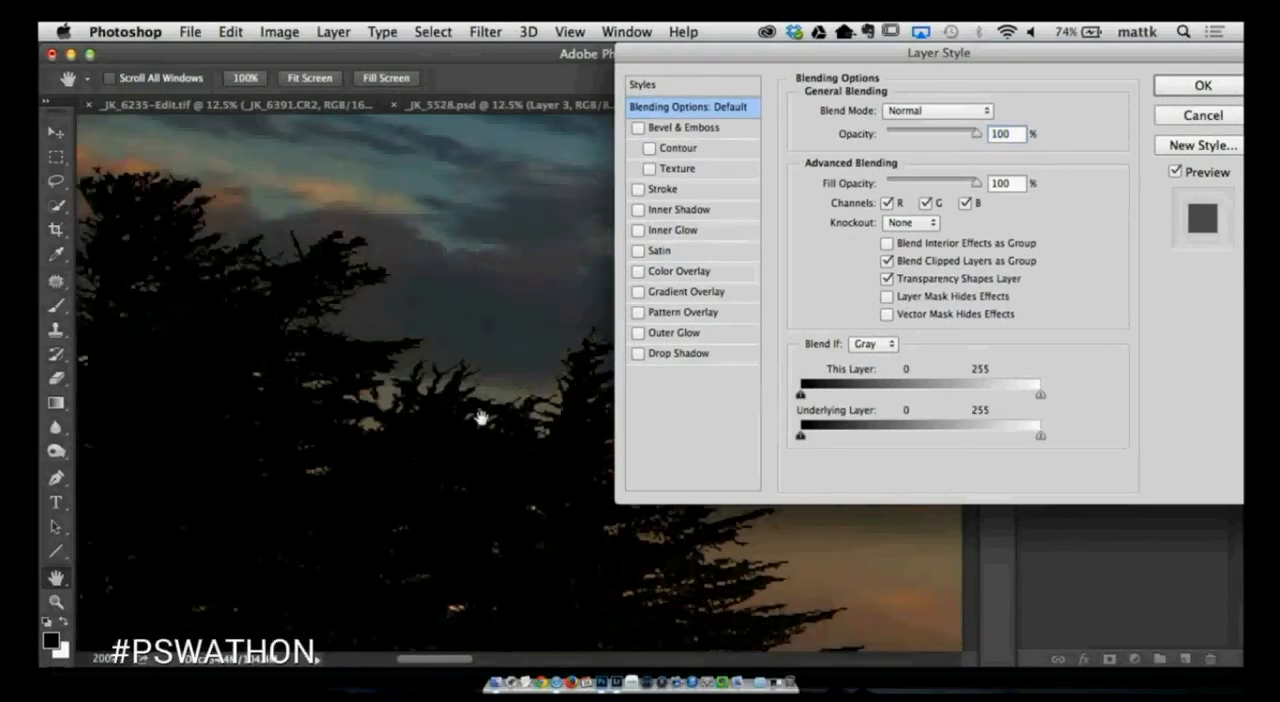
left_click_drag(480, 417, 434, 303)
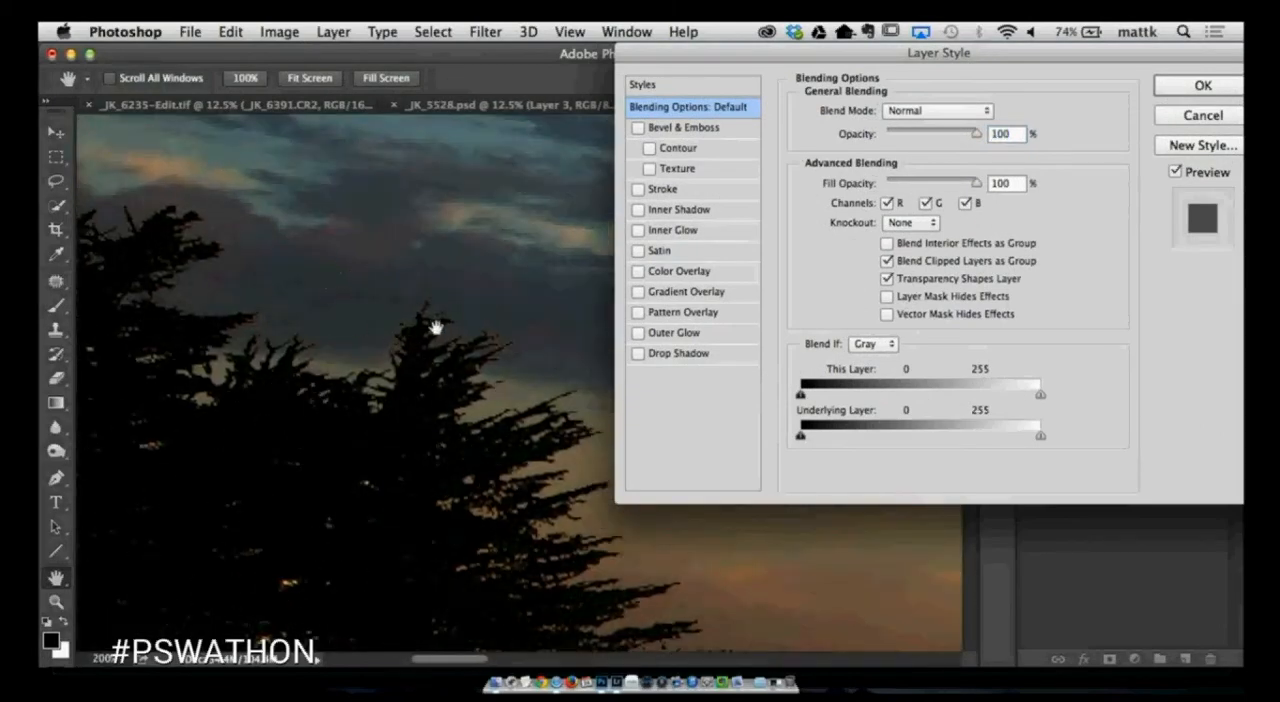
key("super+plus")
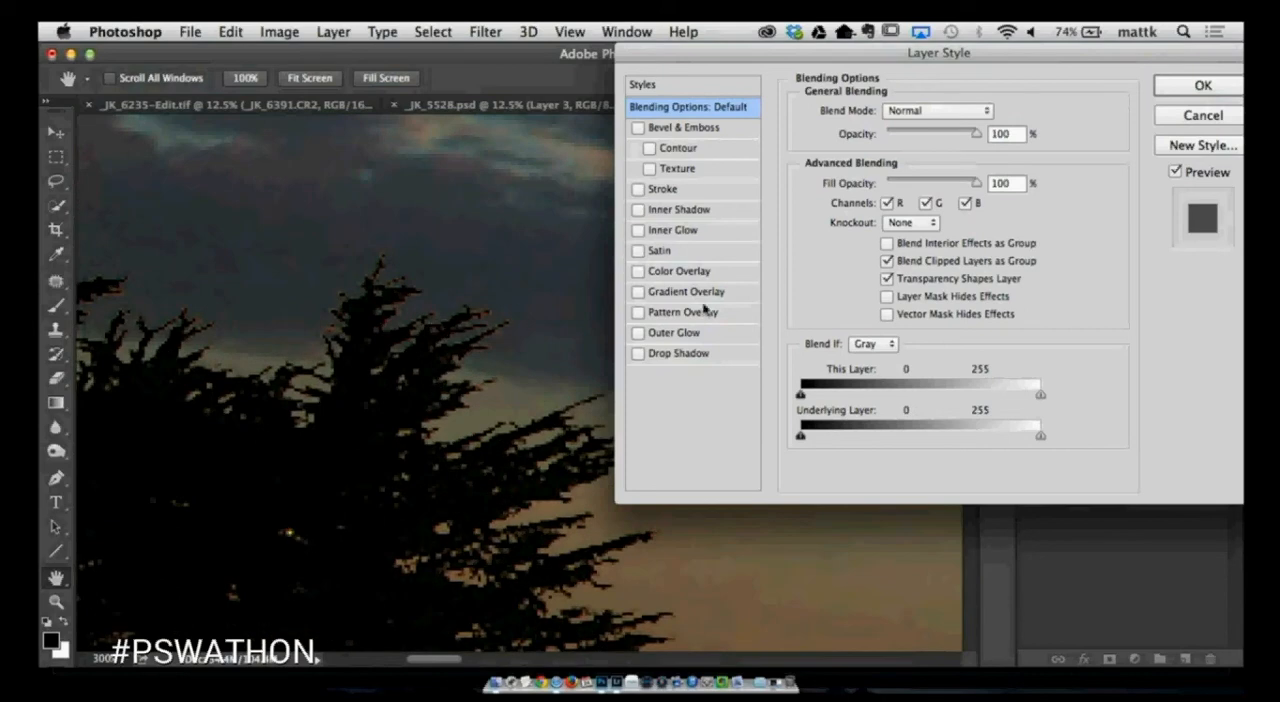
left_click(676, 333)
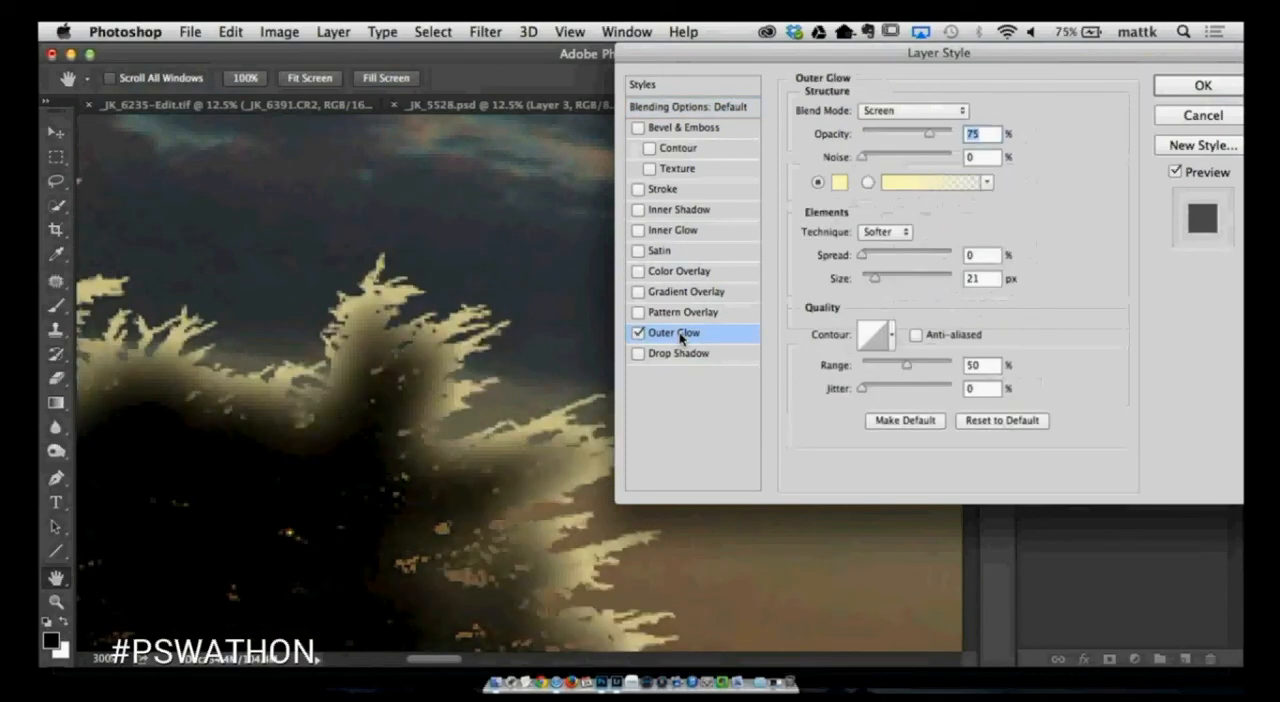
left_click(896, 112)
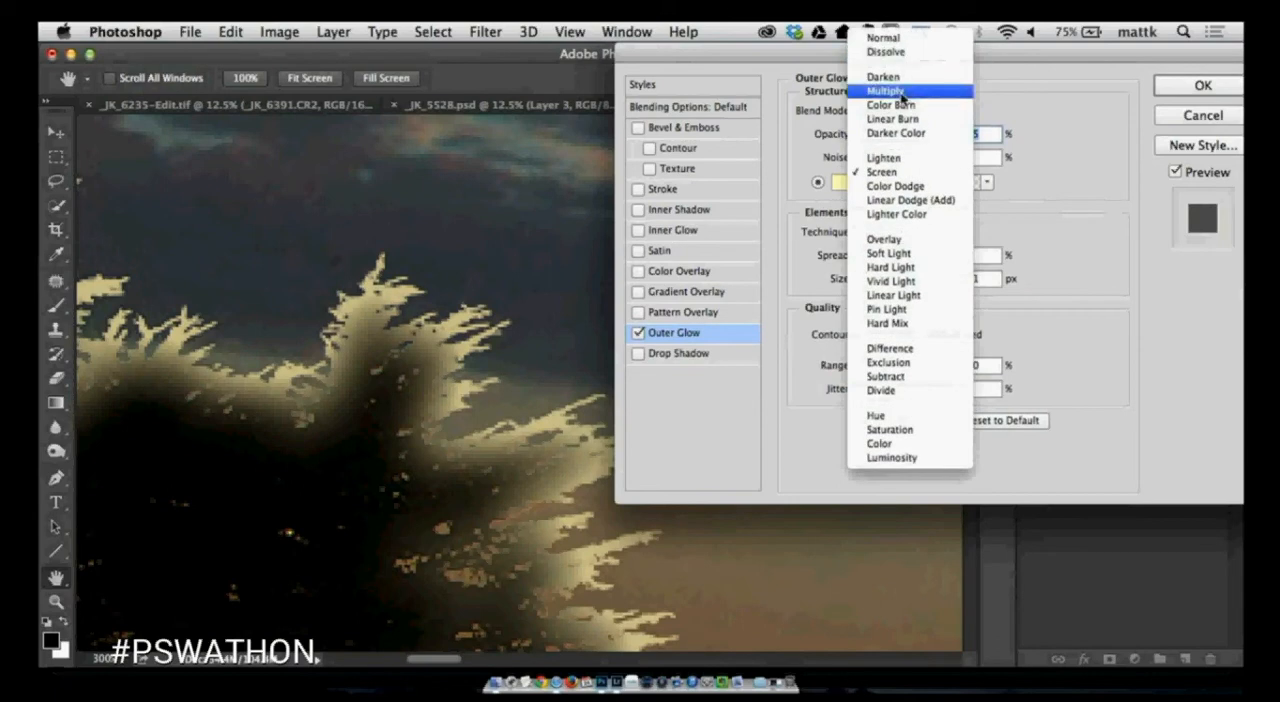
left_click(900, 92)
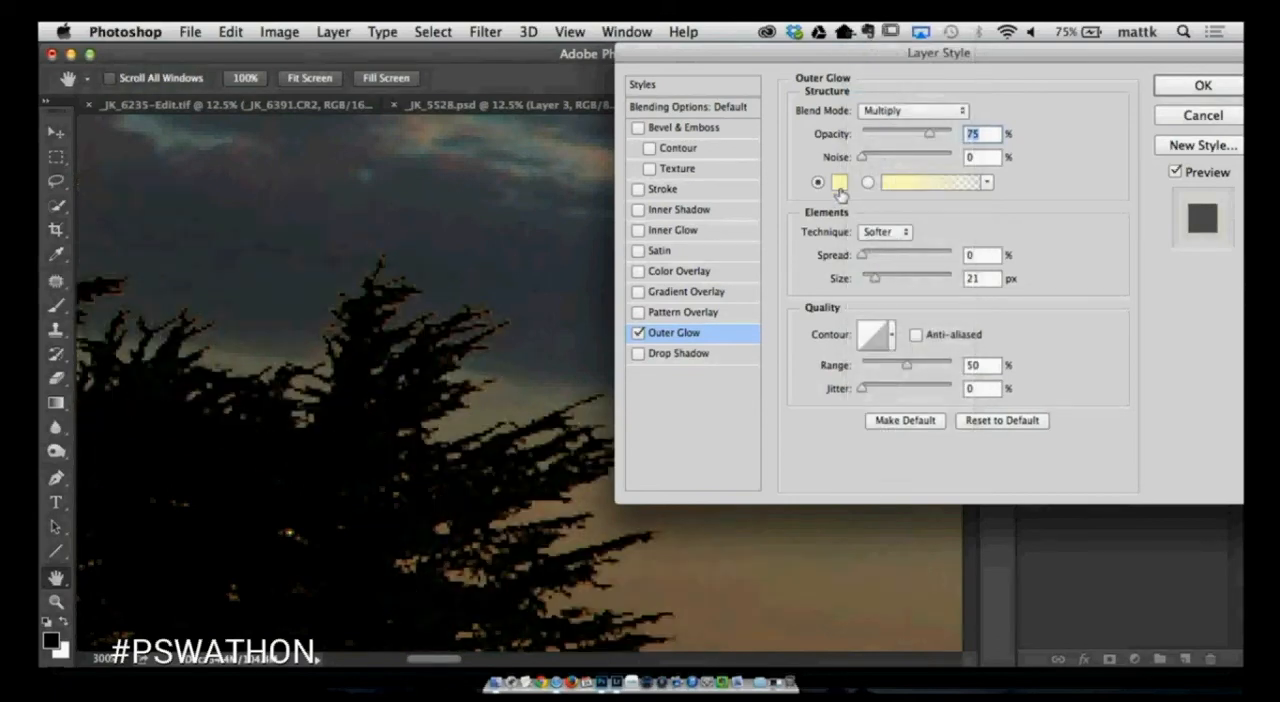
- Set the glow colour to the near-black #070603 sampled from the trees, and compare the tree edges with and without the effect
left_click(838, 185)
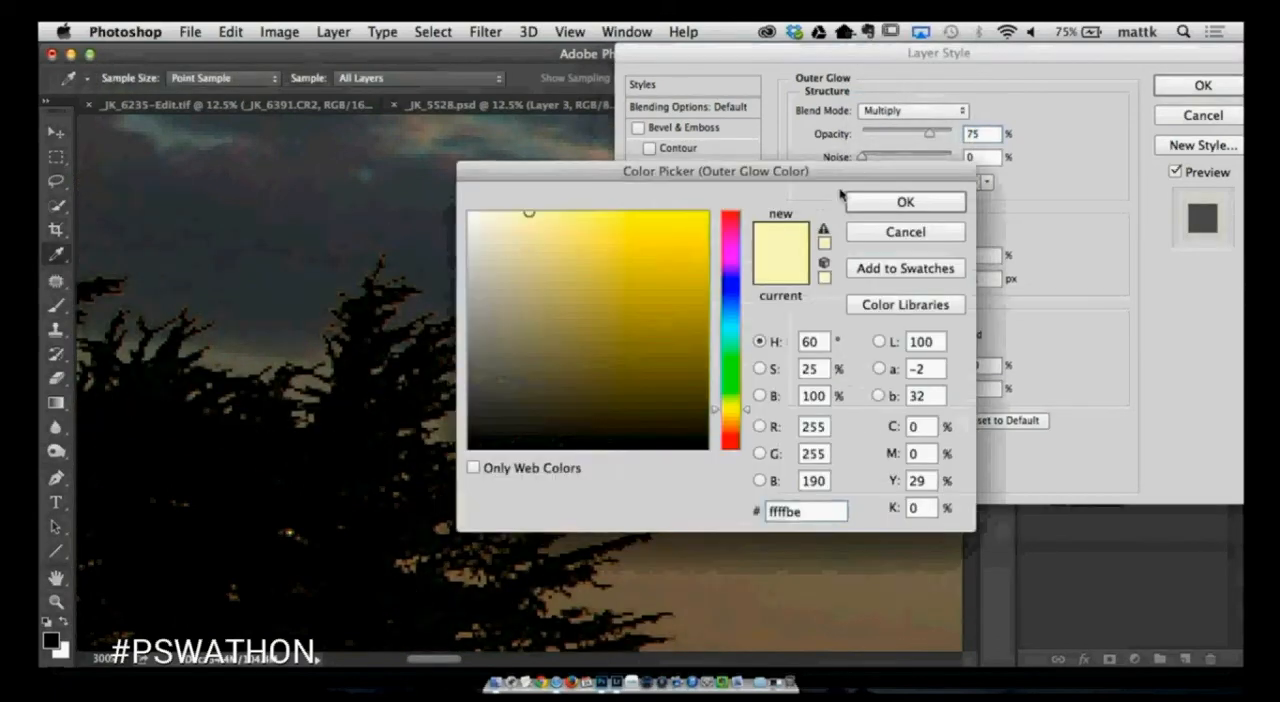
left_click(364, 334)
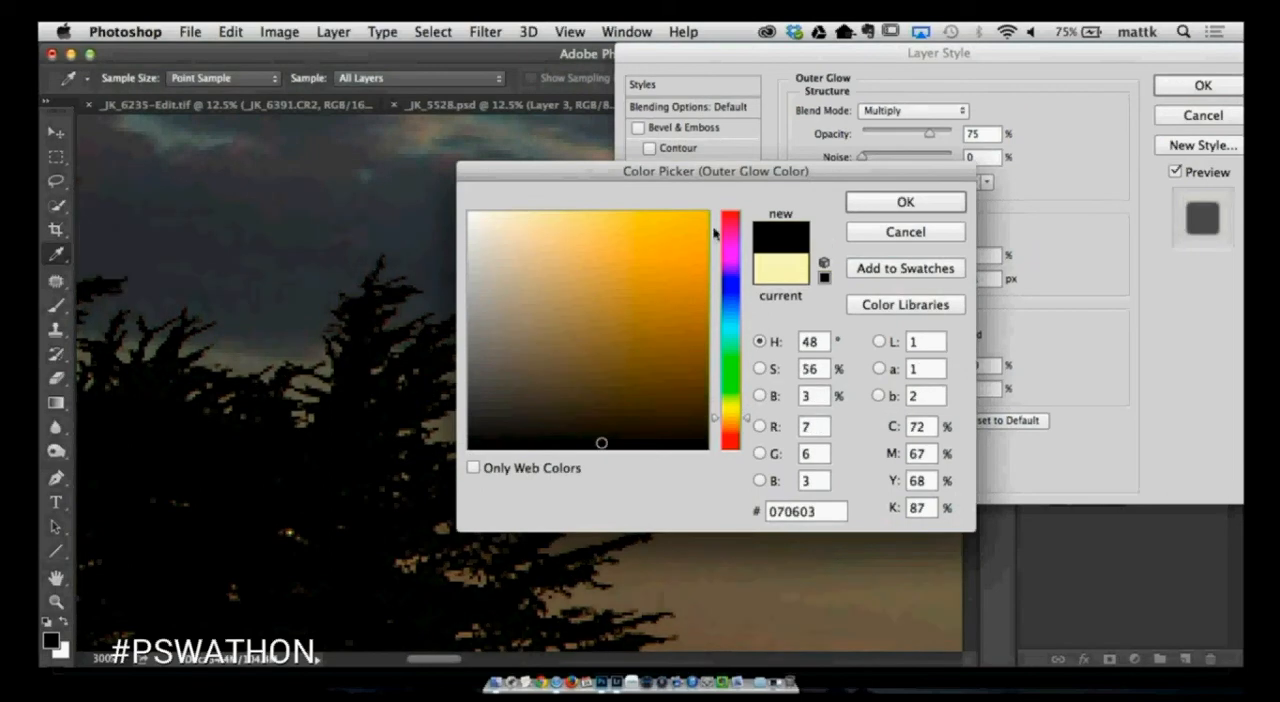
left_click(884, 204)
left_click(1190, 174)
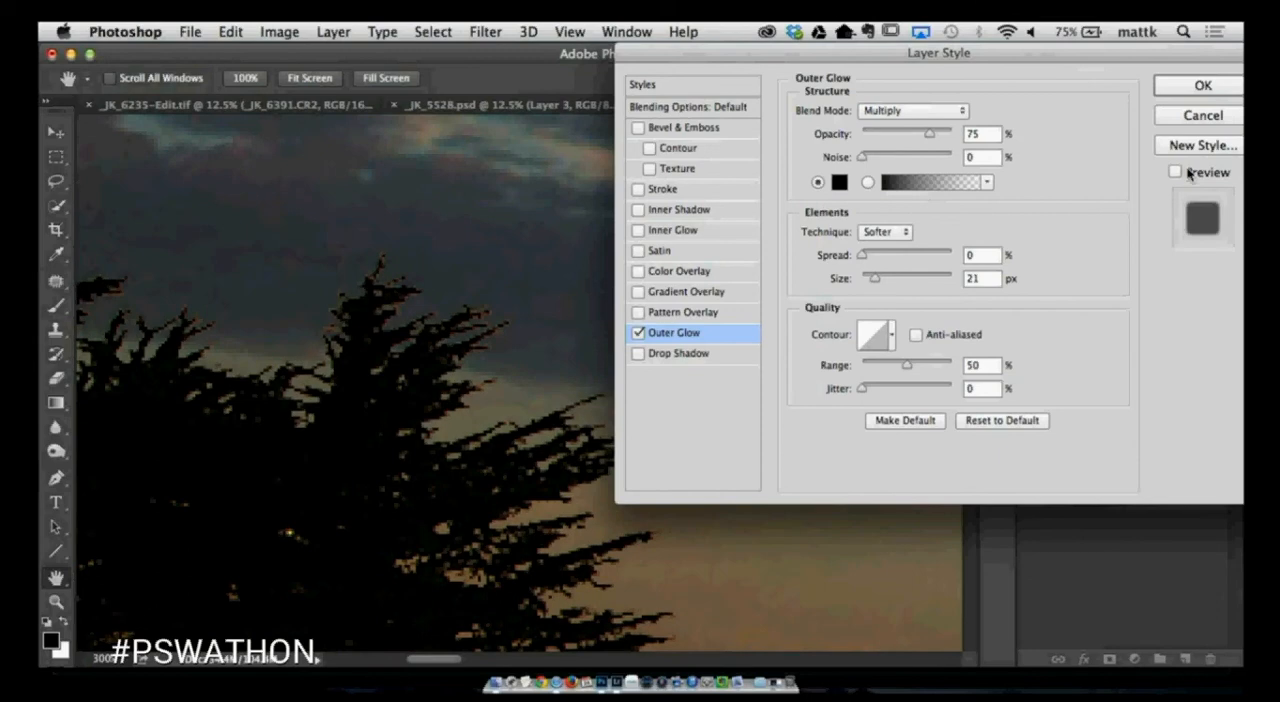
left_click(1190, 174)
left_click(1190, 174)
left_click(1190, 174)
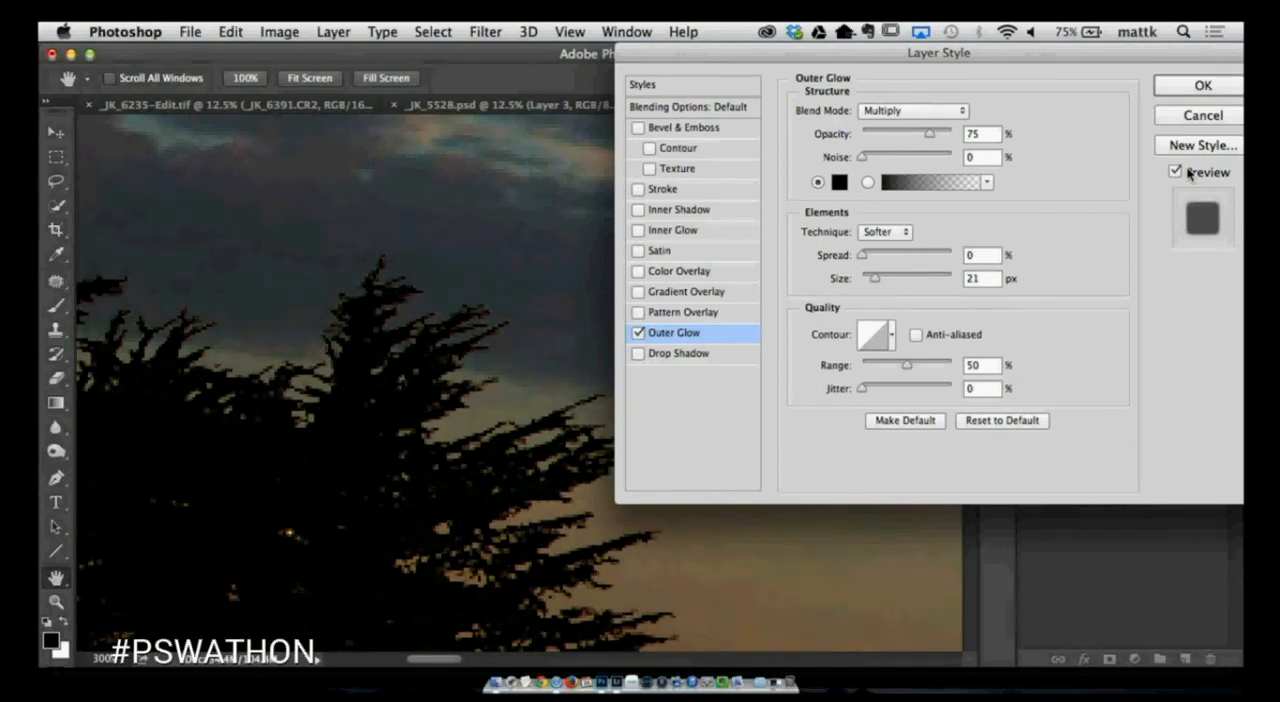